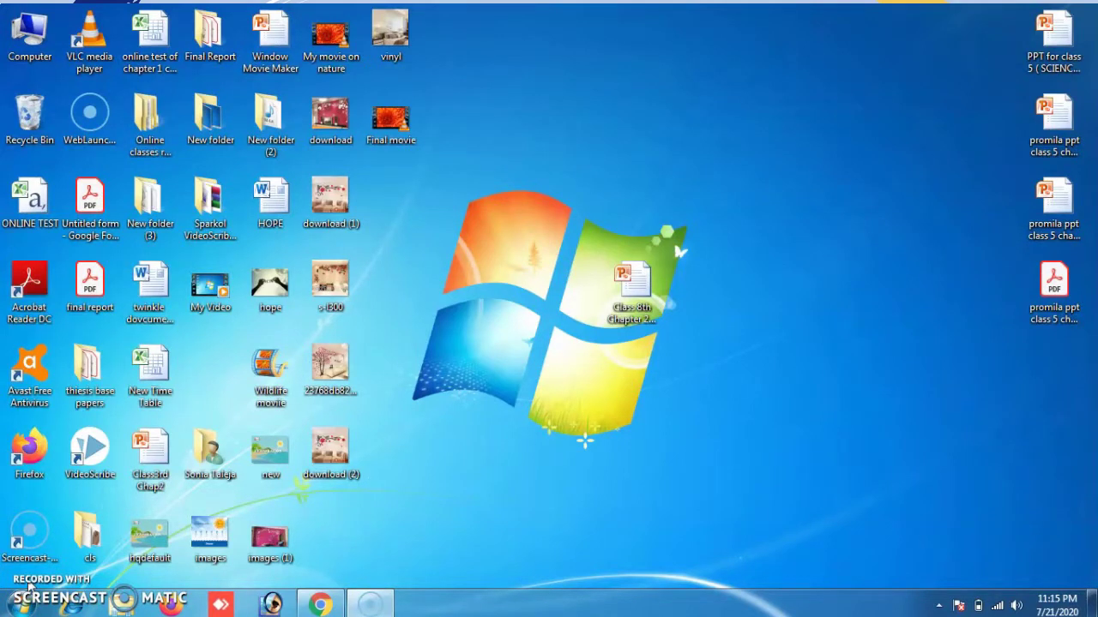
Open the Windows 7 Start menu from the taskbar's Start button.
left_click(18, 607)
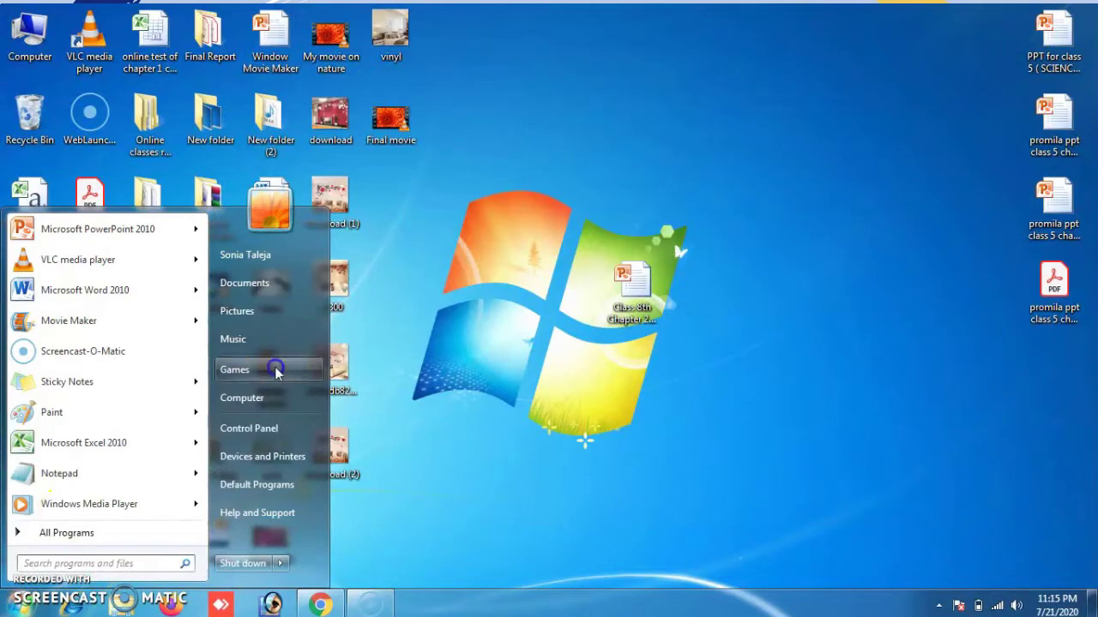
Open the Computer and Pictures windows from Start, then move Computer to the left side.
left_click(241, 398)
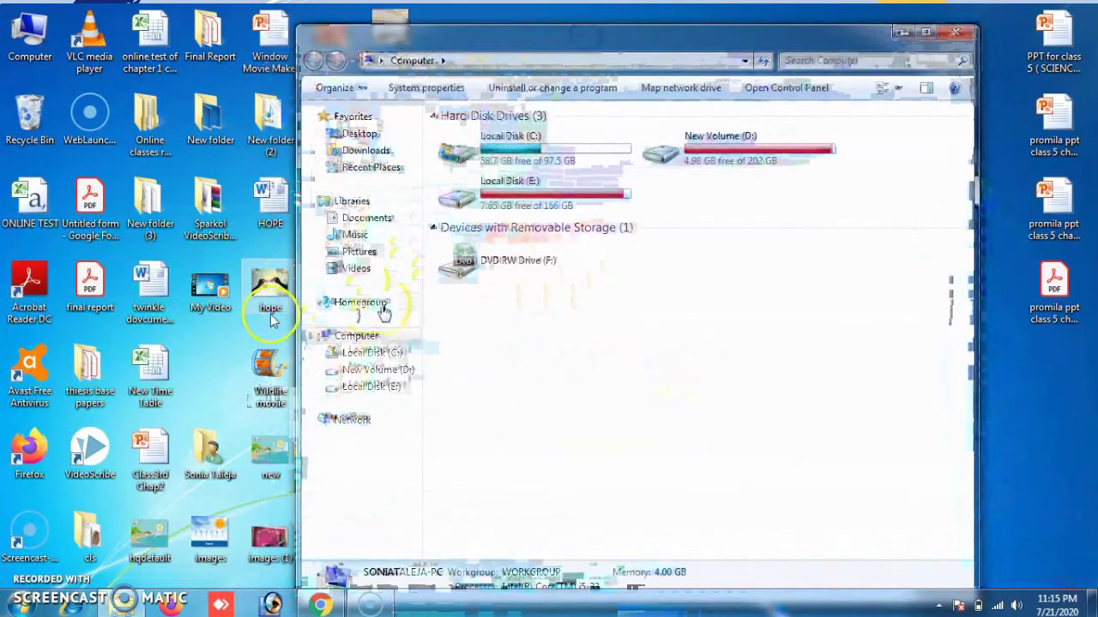
left_click(21, 607)
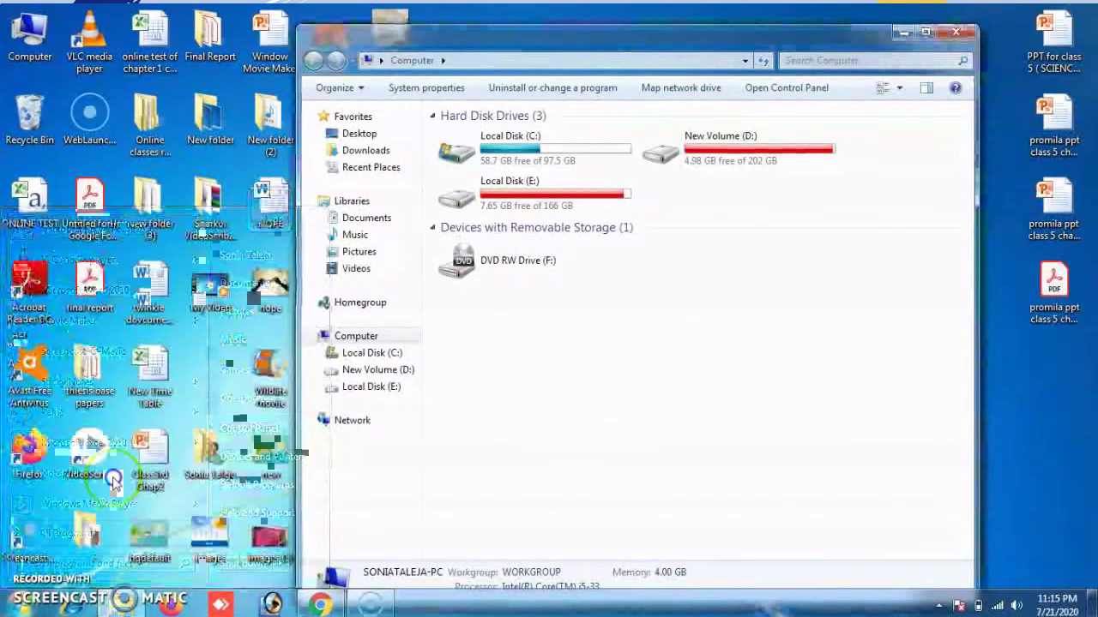
left_click(247, 310)
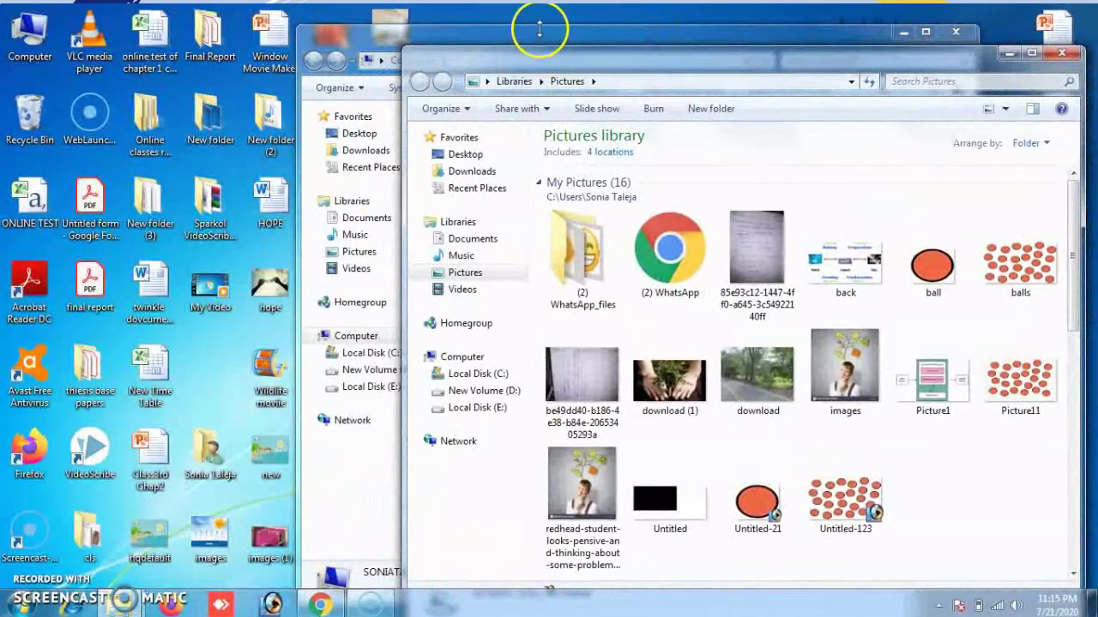
left_click_drag(539, 30, 522, 36)
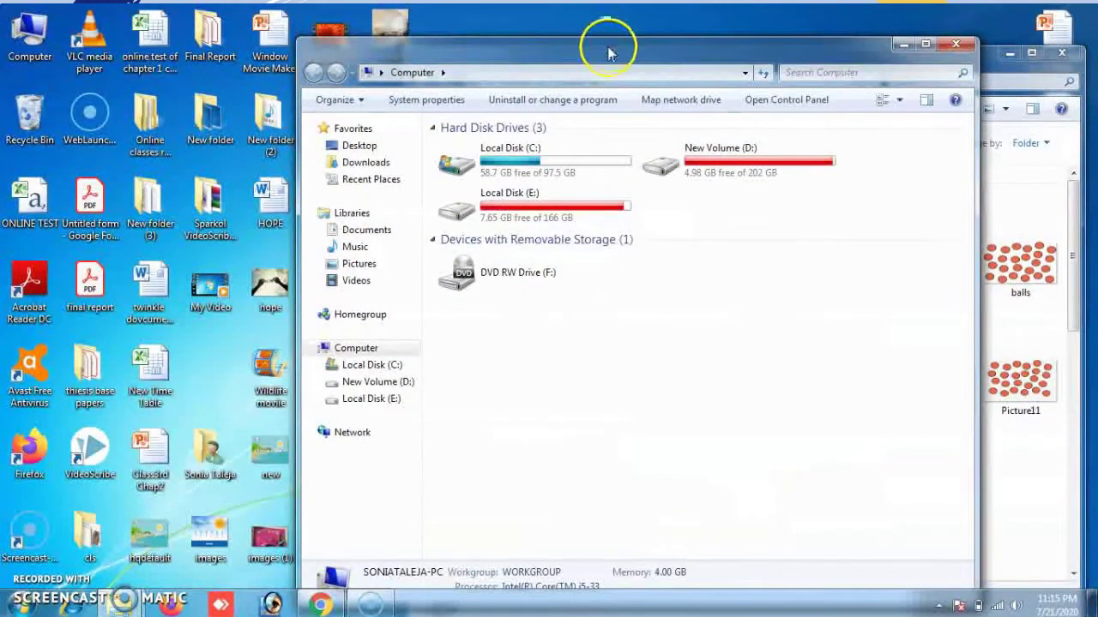
left_click_drag(610, 54, 343, 25)
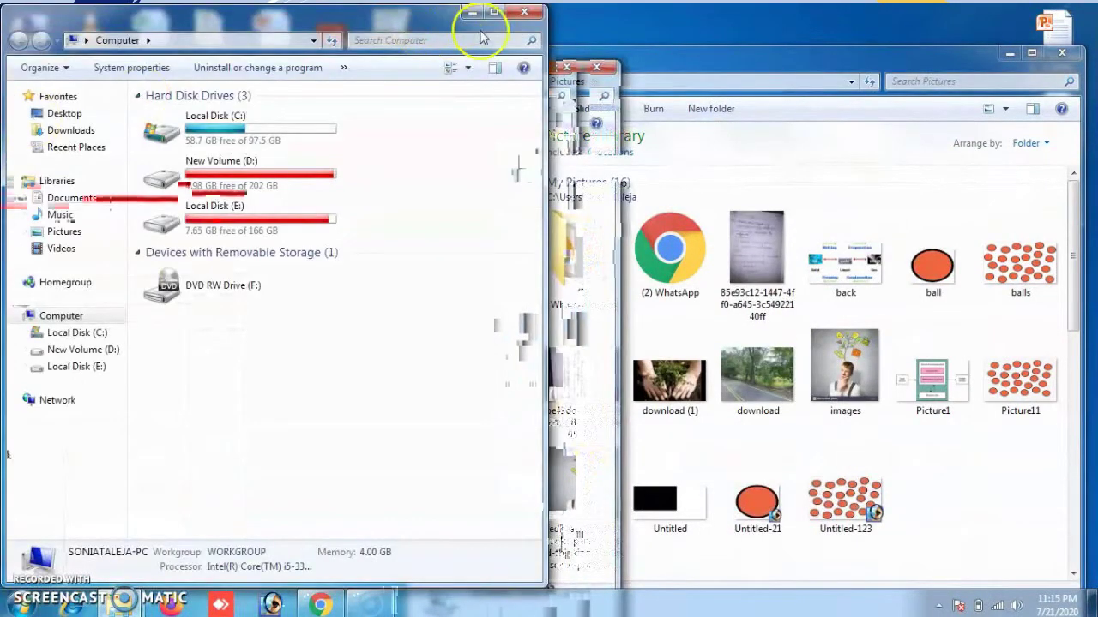
Snap the Pictures window to the right half of the screen, then pull it free again.
left_click_drag(646, 51, 1090, 53)
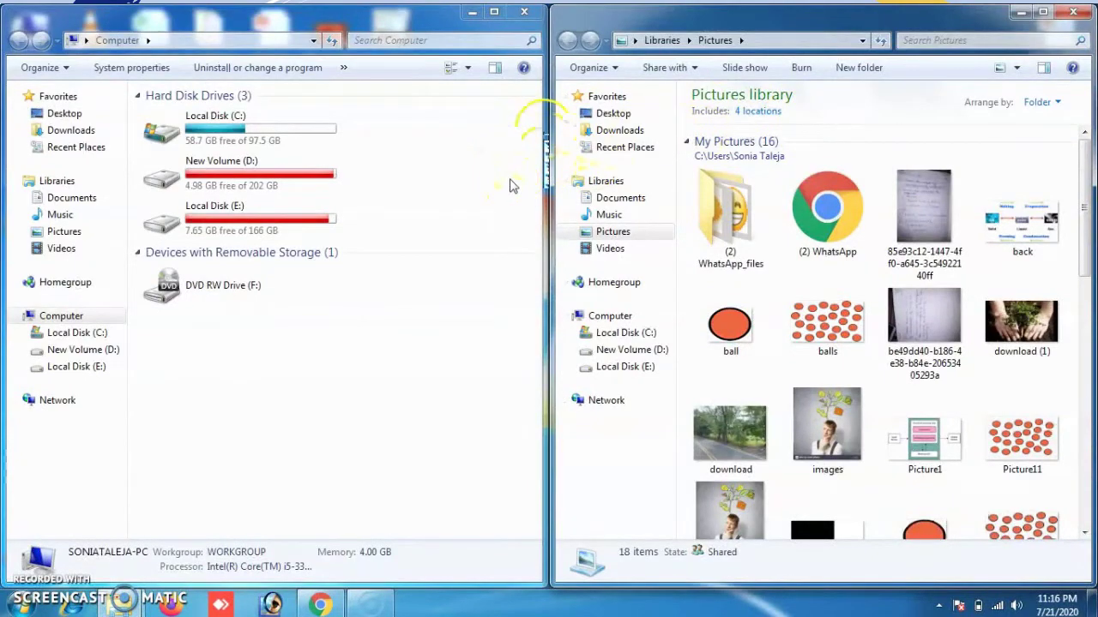
left_click_drag(892, 19, 592, 2)
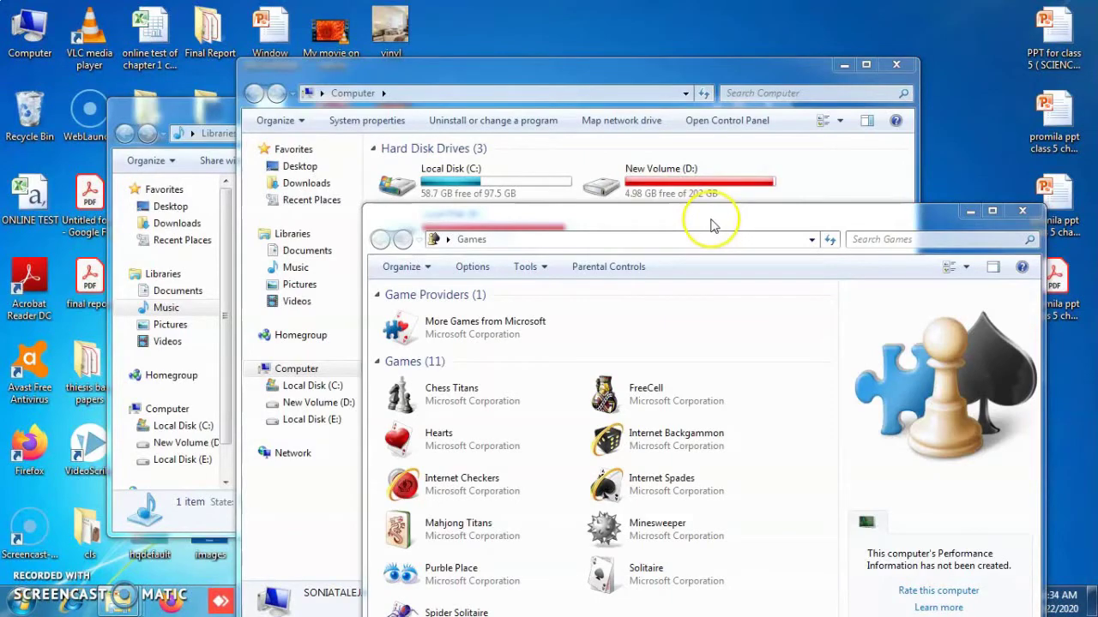
Aero Shake the Games window so every other window minimizes.
left_click_drag(757, 223, 578, 4)
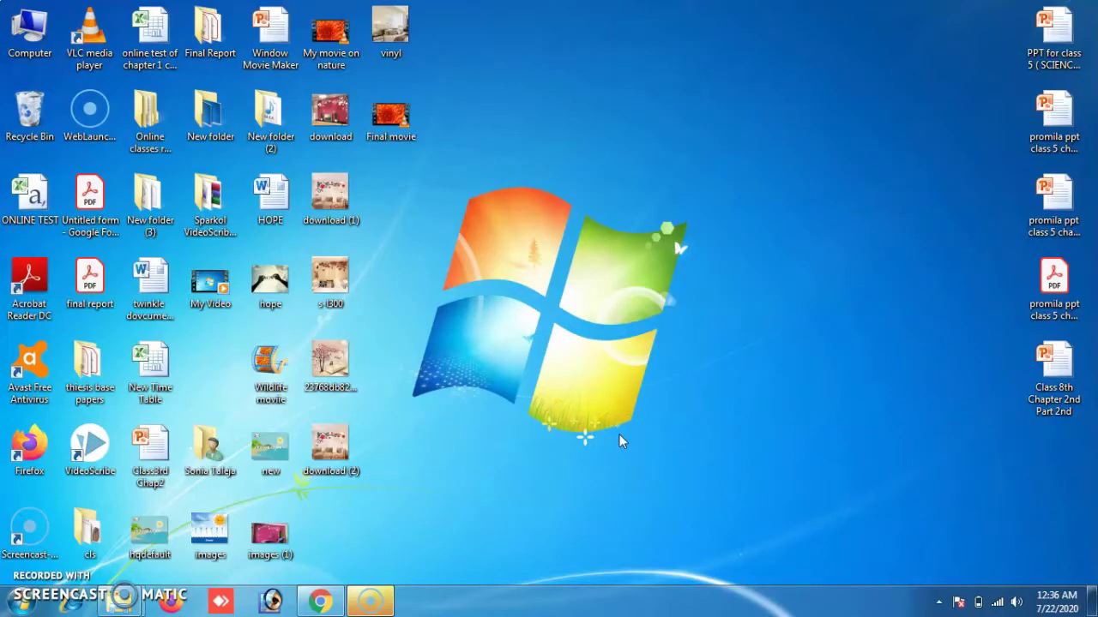
Cycle the window stack with Win+Tab Flip 3D until Computer is in front, then select it.
key("super+Tab")
key("super+Tab")
key("super+Tab")
key("super+Tab")
key("super+Tab")
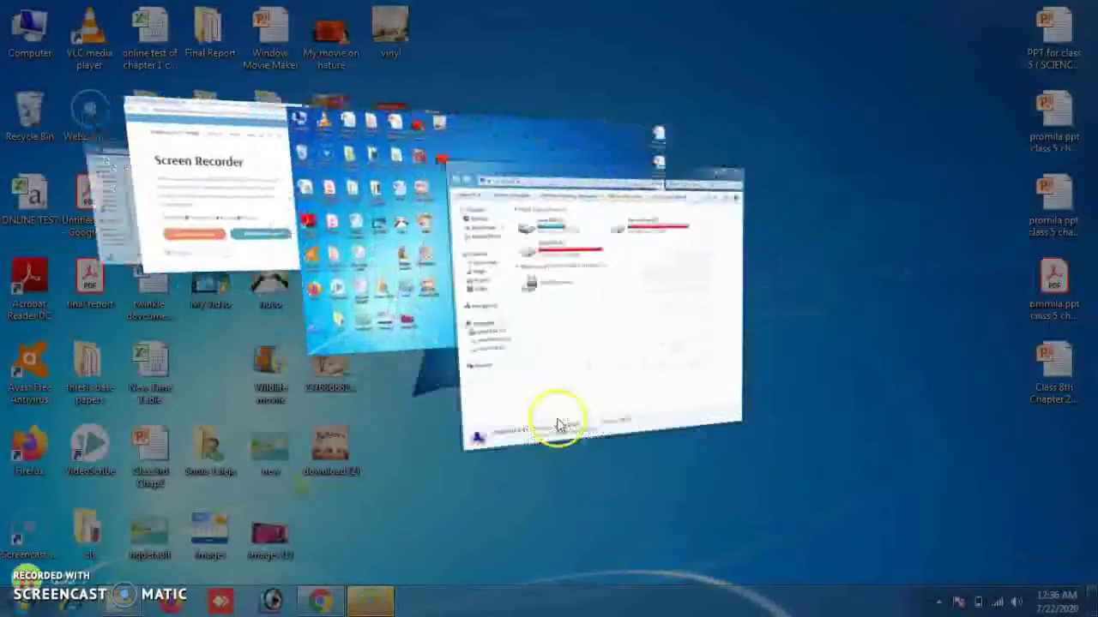
key("super+Tab")
key("super+Tab")
key("super+Tab")
key("super+Tab")
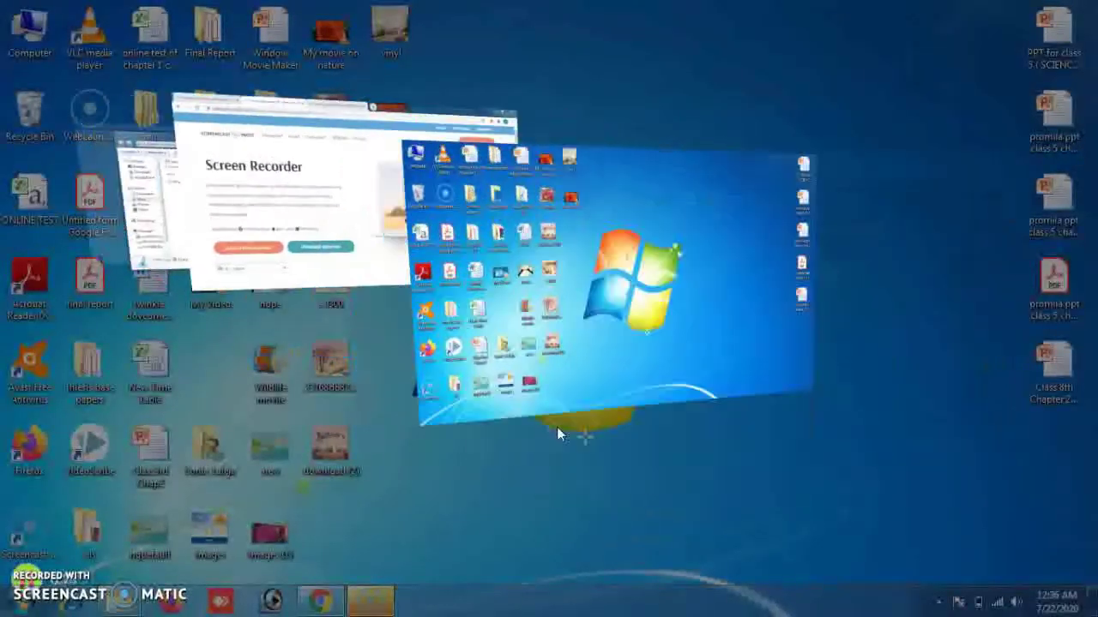
key("super+Tab")
key("super+Tab")
key("super+Tab")
key("super+Tab")
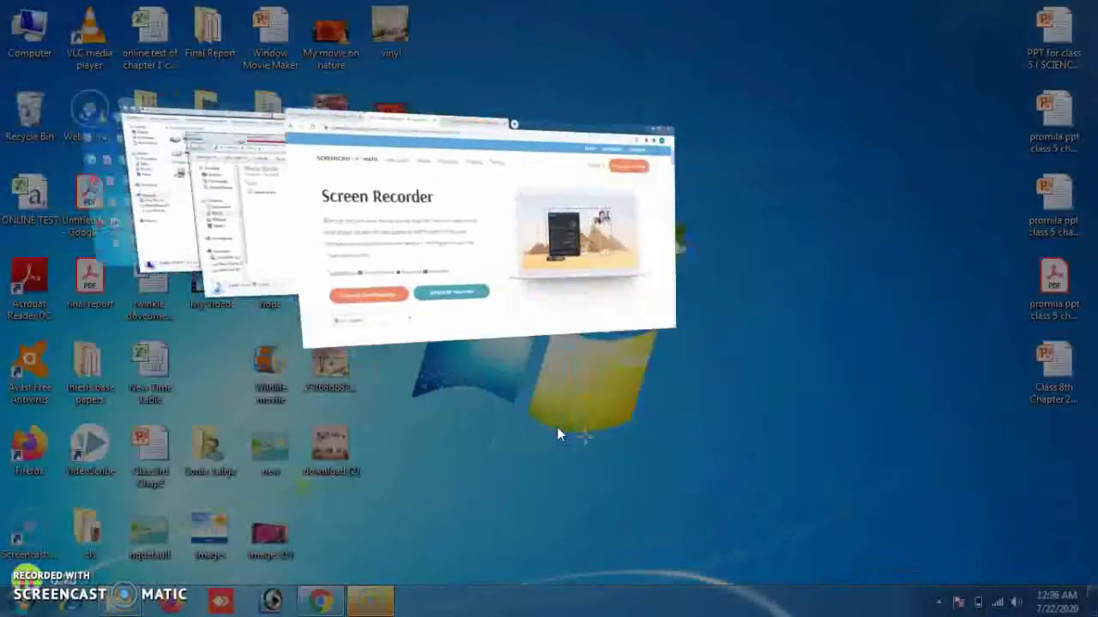
key("super+Tab")
key("super+Tab")
key("super+Tab")
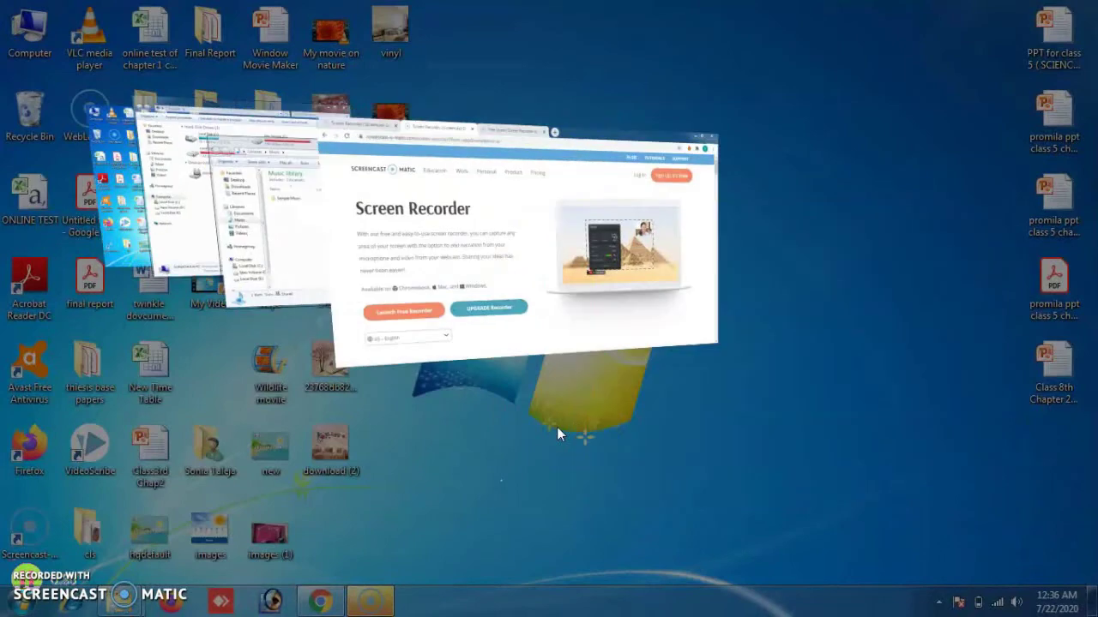
key("super+Tab")
key("super+Tab")
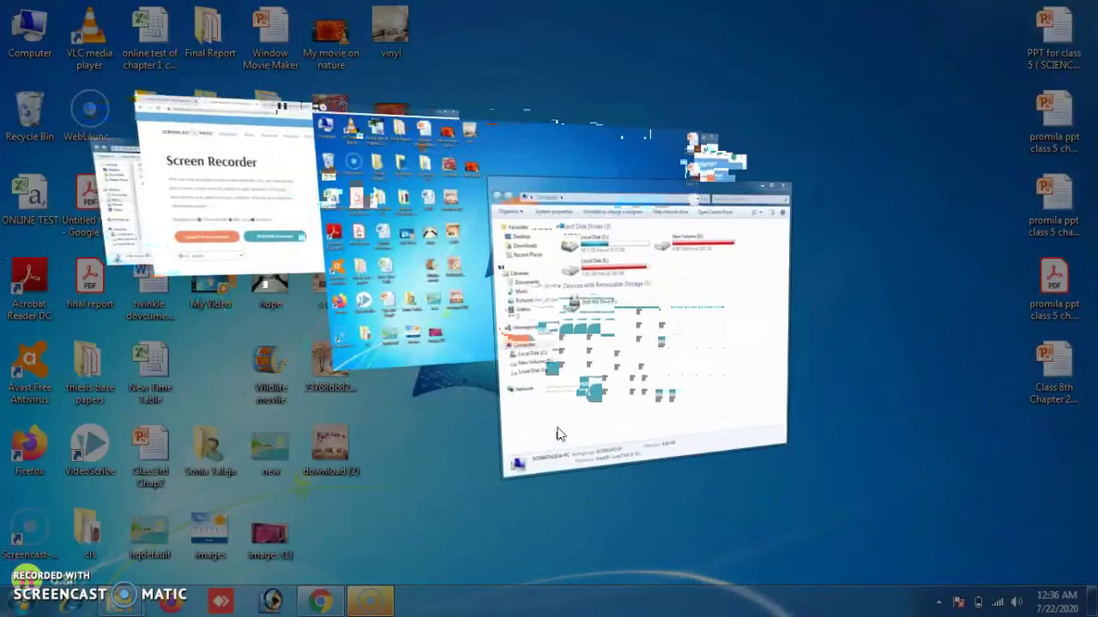
key("super+Tab")
key("super+Tab")
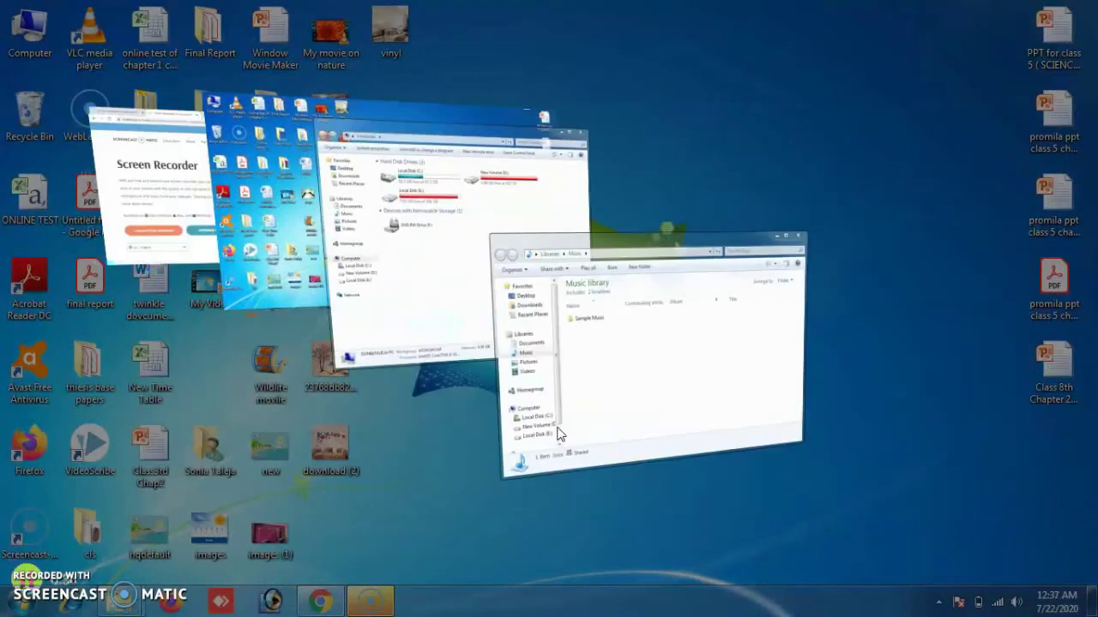
key("super+Tab")
key("super+Tab")
key("super+Tab")
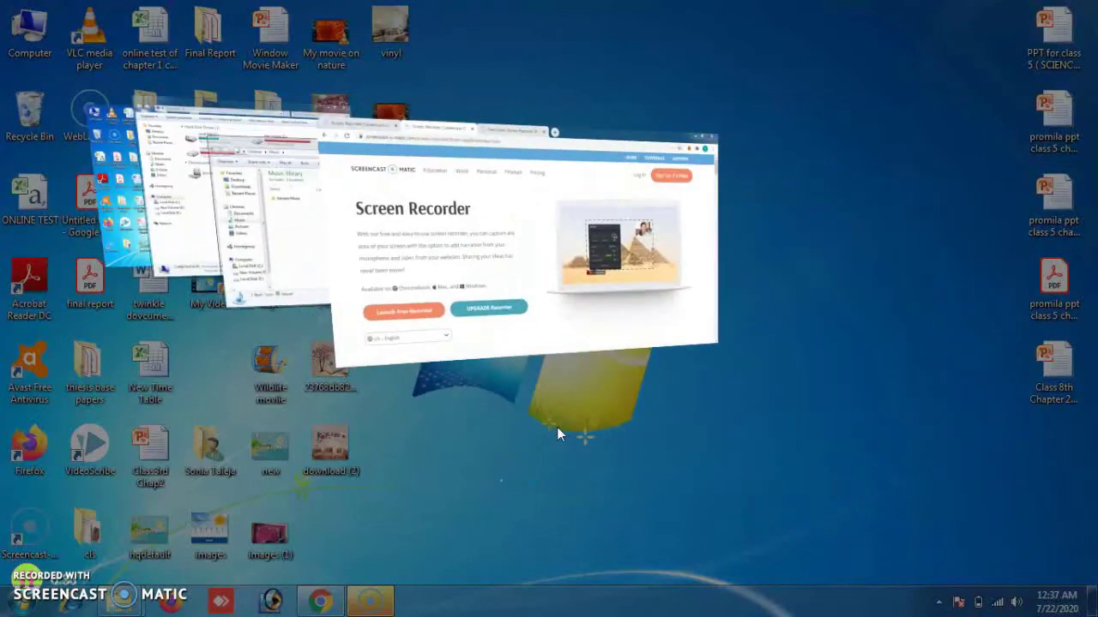
key("super+Tab")
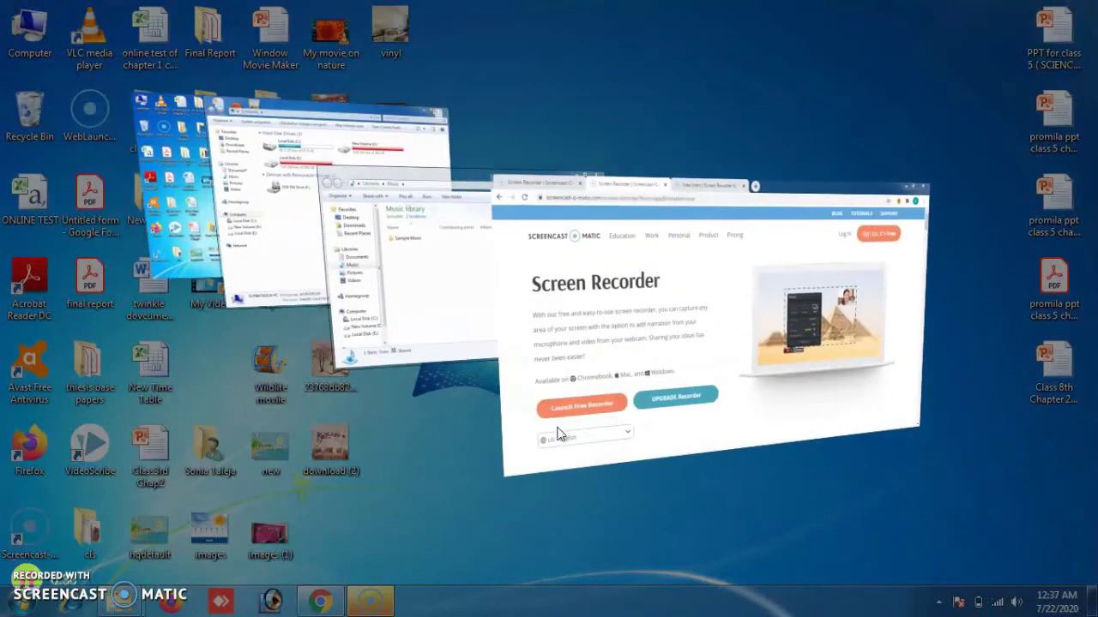
key("super+Tab")
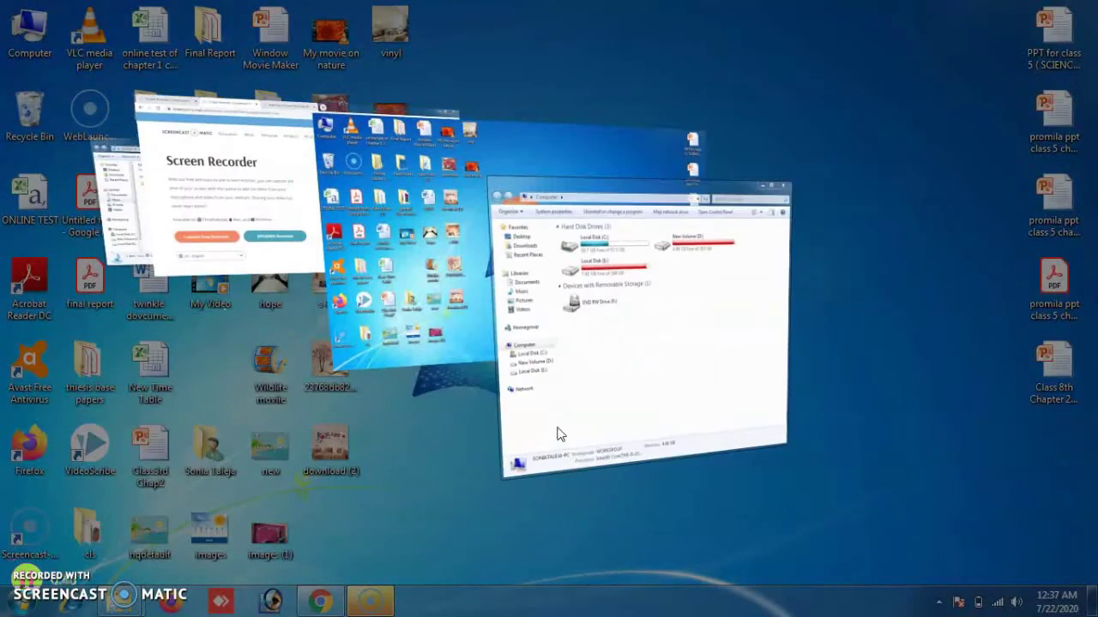
key("super+Tab")
key("super+Tab")
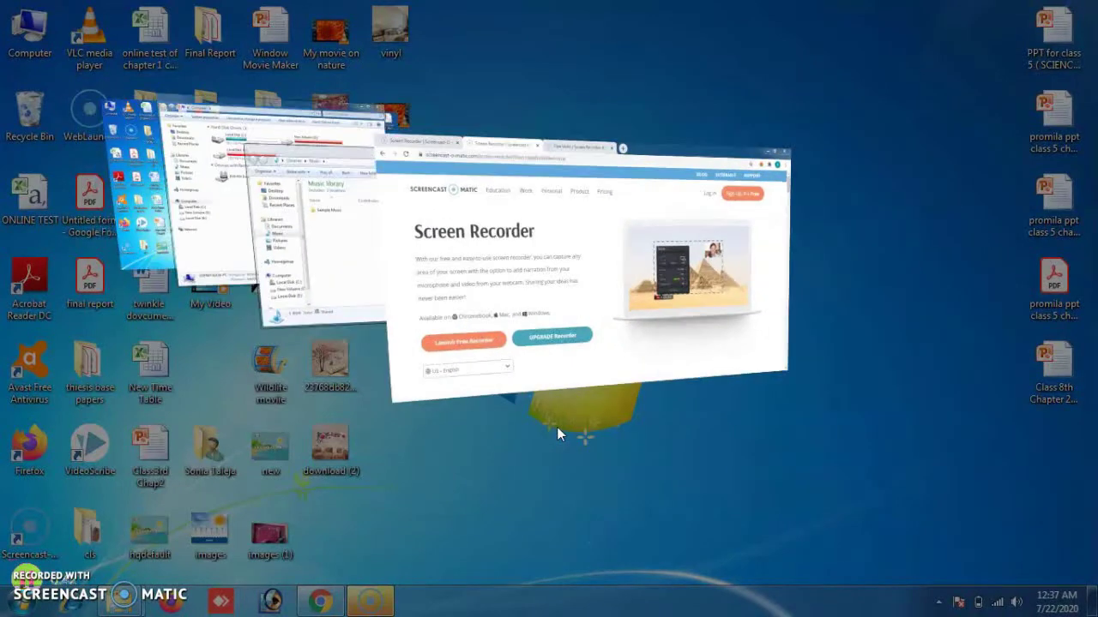
key("super+Tab")
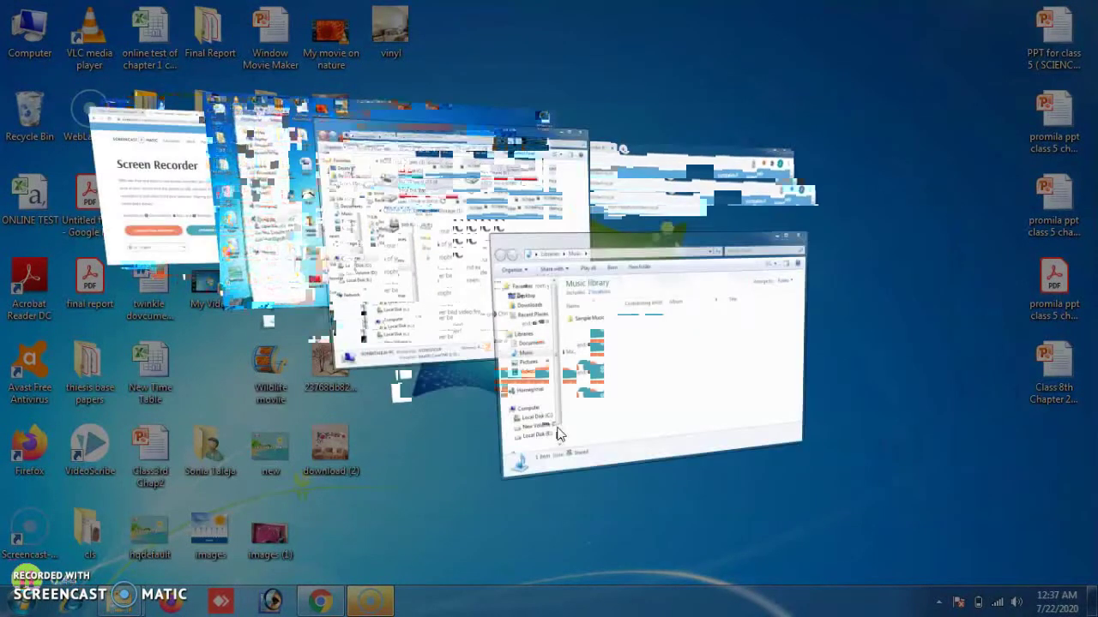
key("super+Tab")
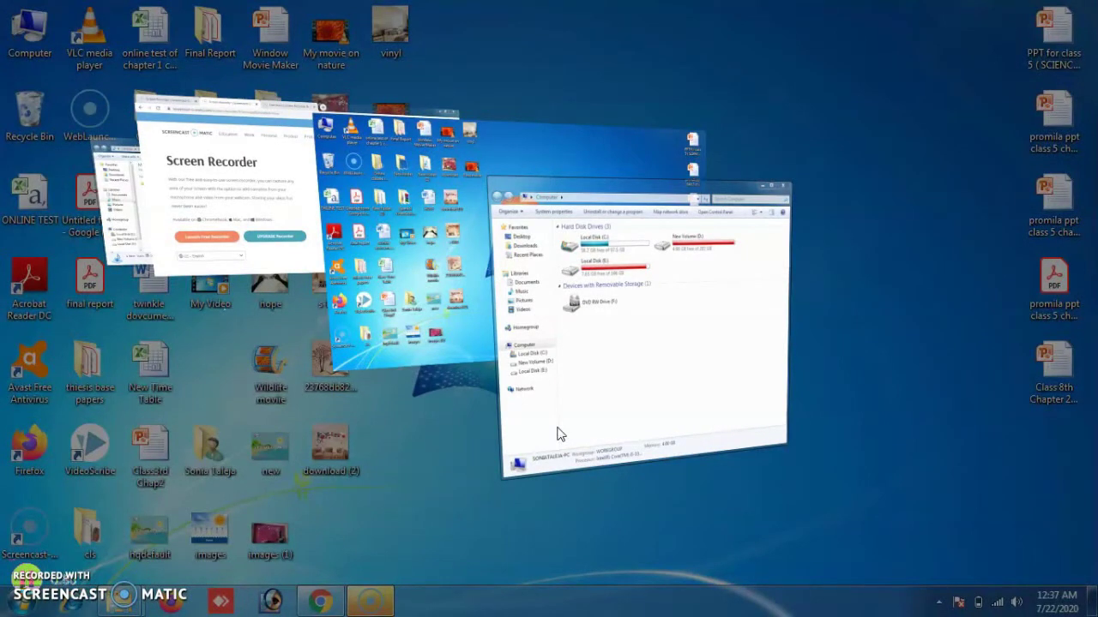
left_click(557, 434)
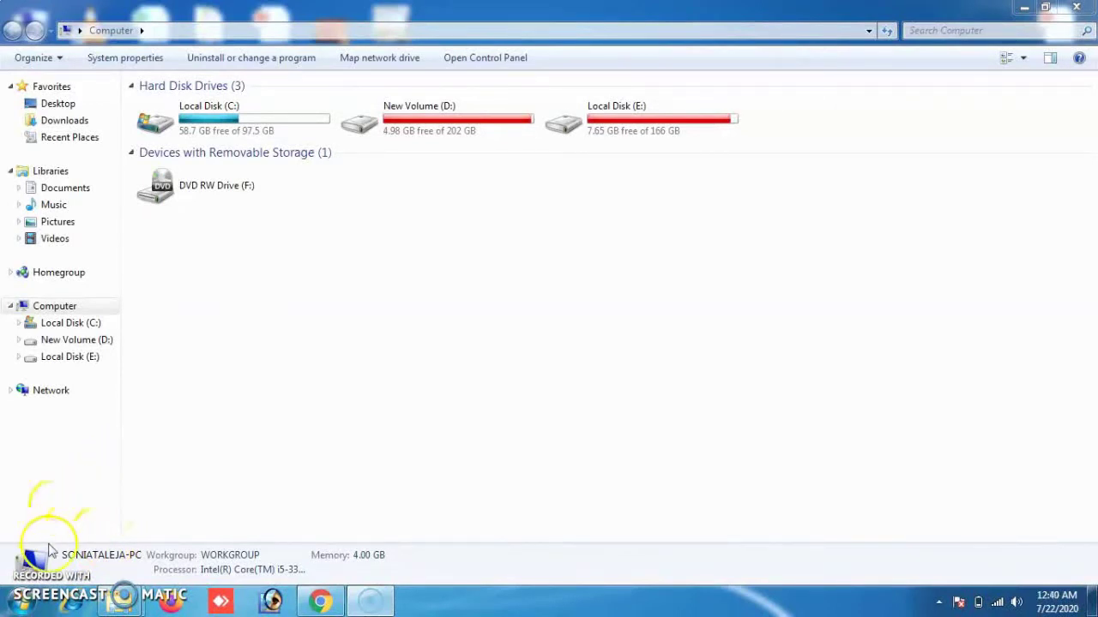
Bring up the Start menu over the maximized Computer window.
left_click(24, 610)
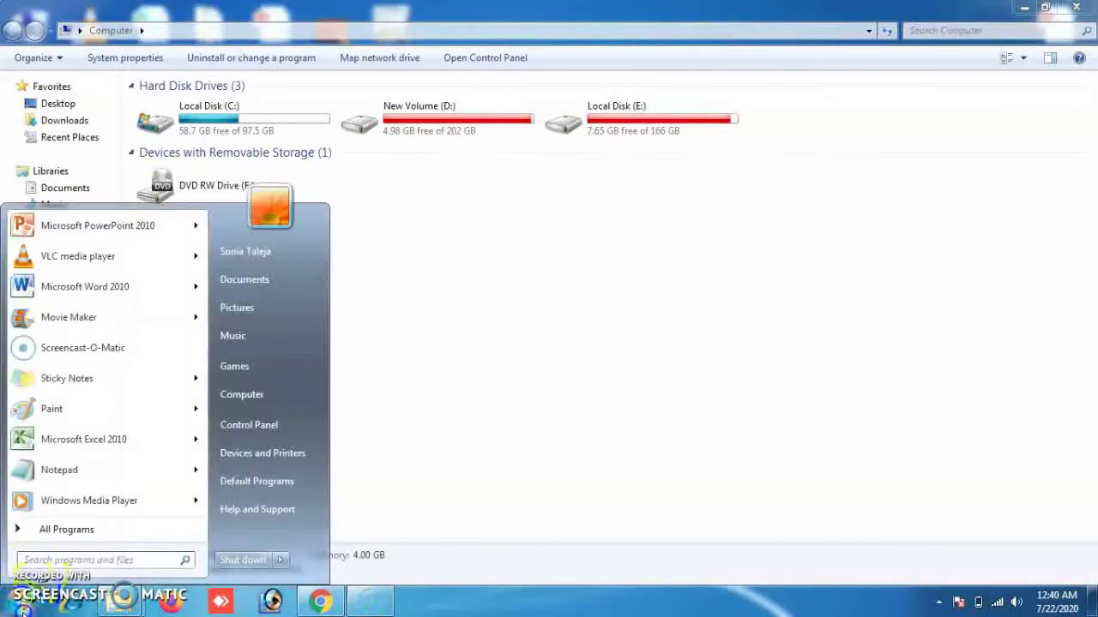
Search the Start menu for 'songs', then 'class 3', and show all matching files.
left_click(111, 560)
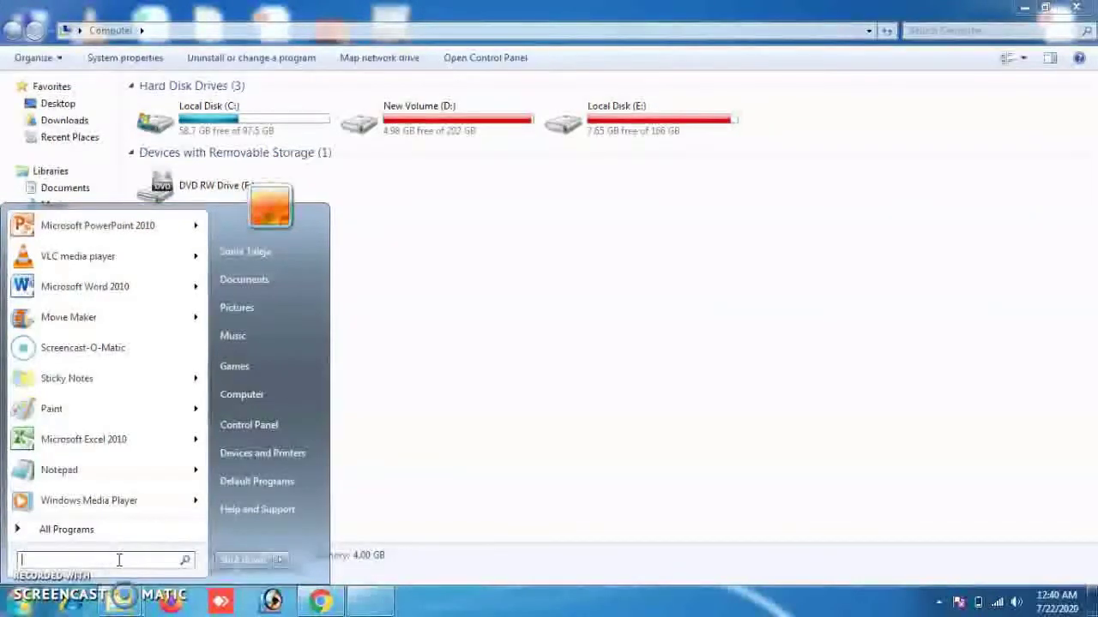
type("son")
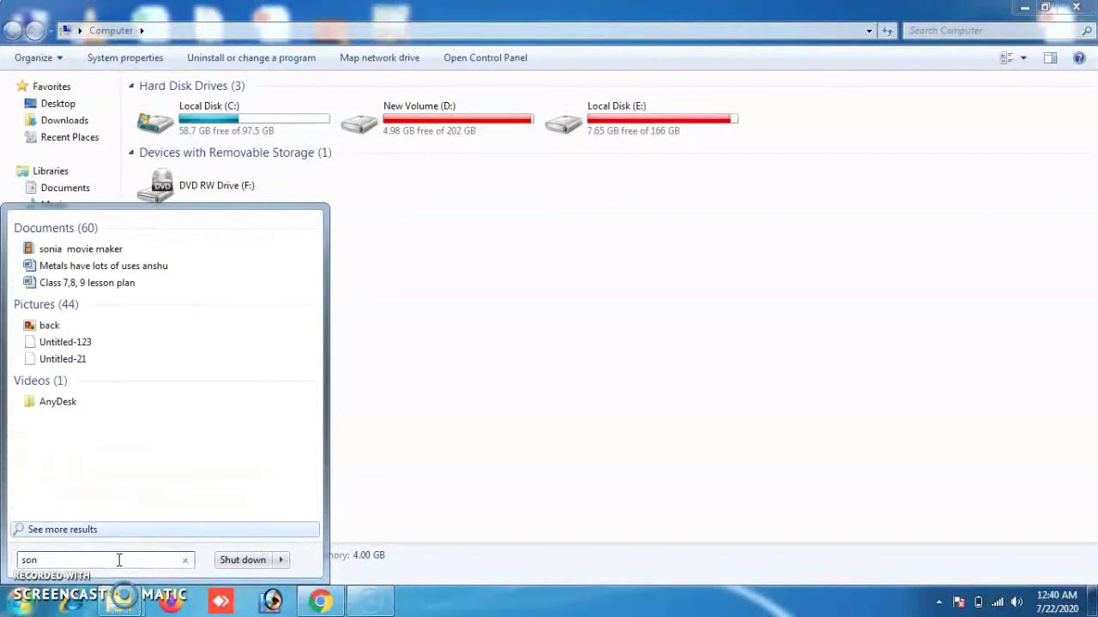
type("gs")
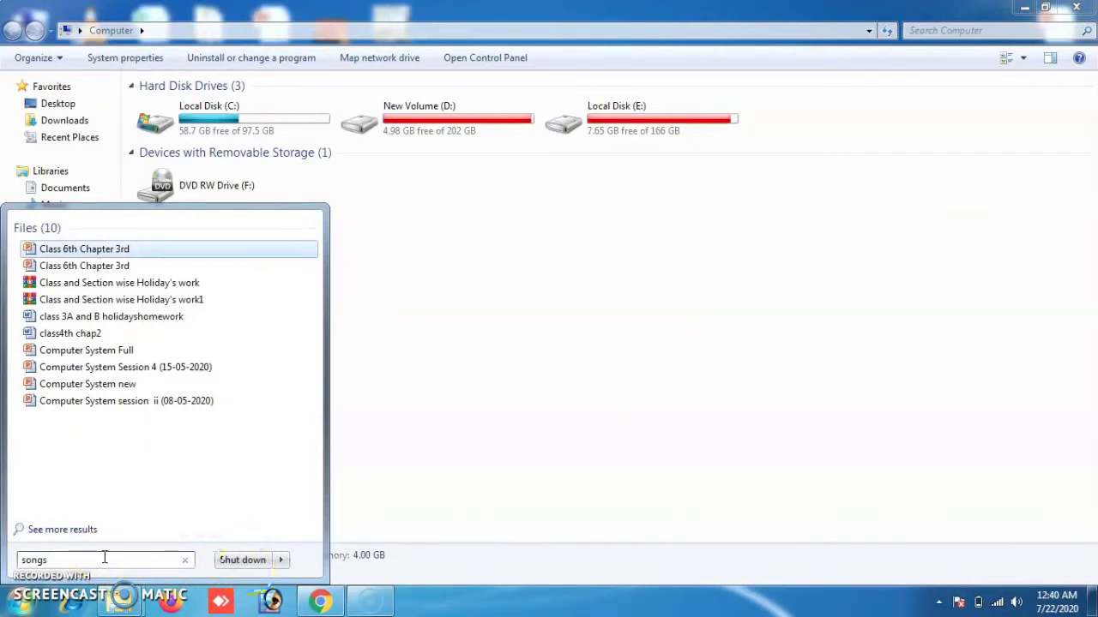
key("BackSpace")
key("BackSpace")
key("BackSpace")
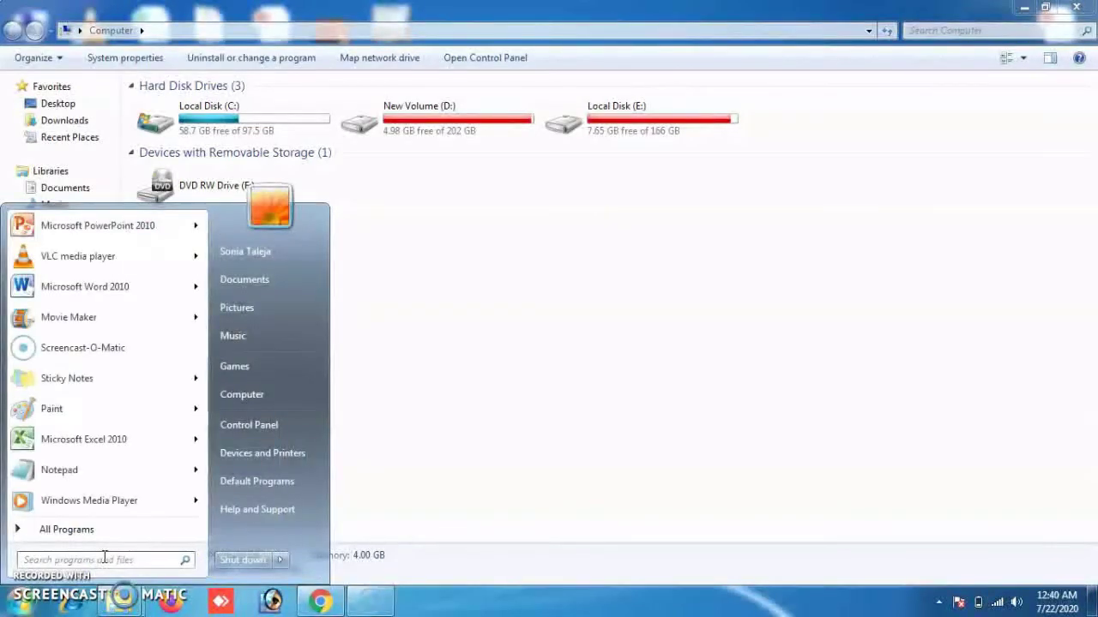
type("class")
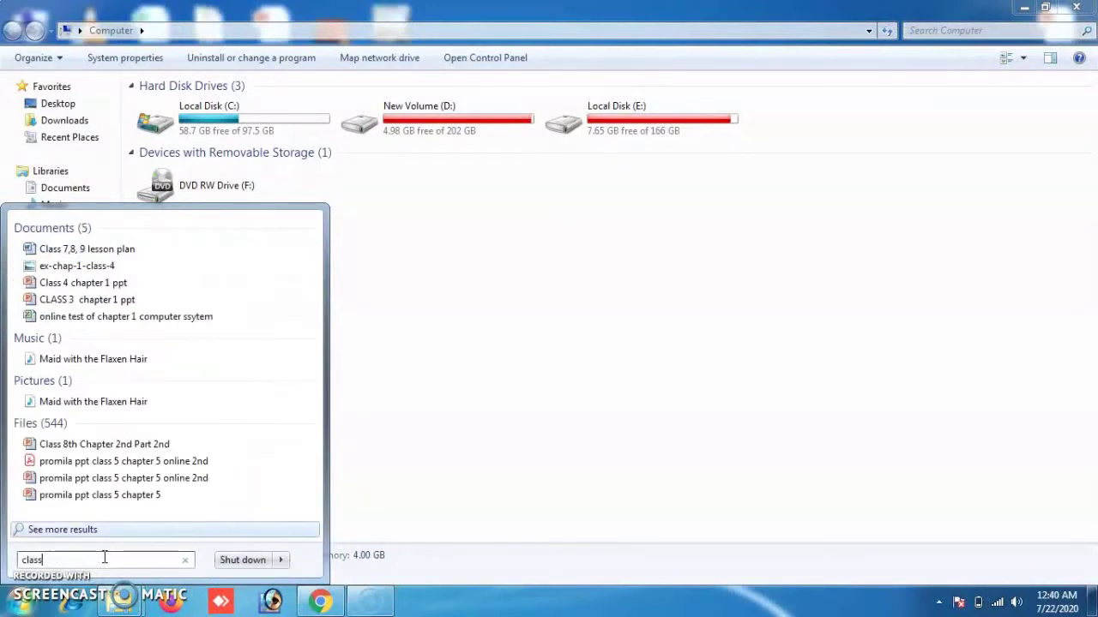
type(" 3")
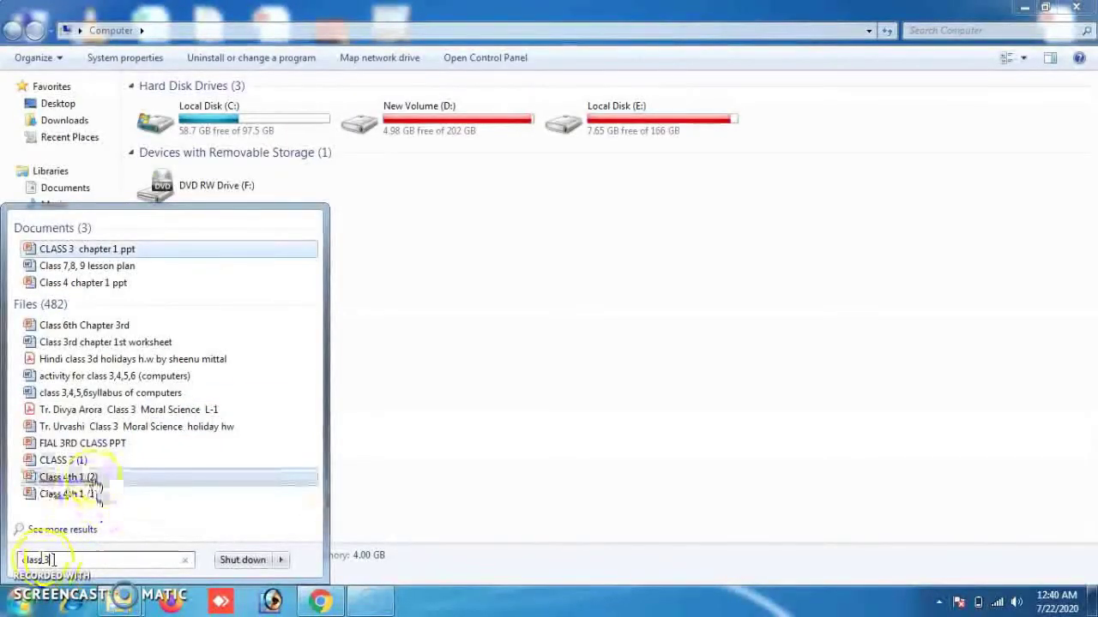
left_click(60, 312)
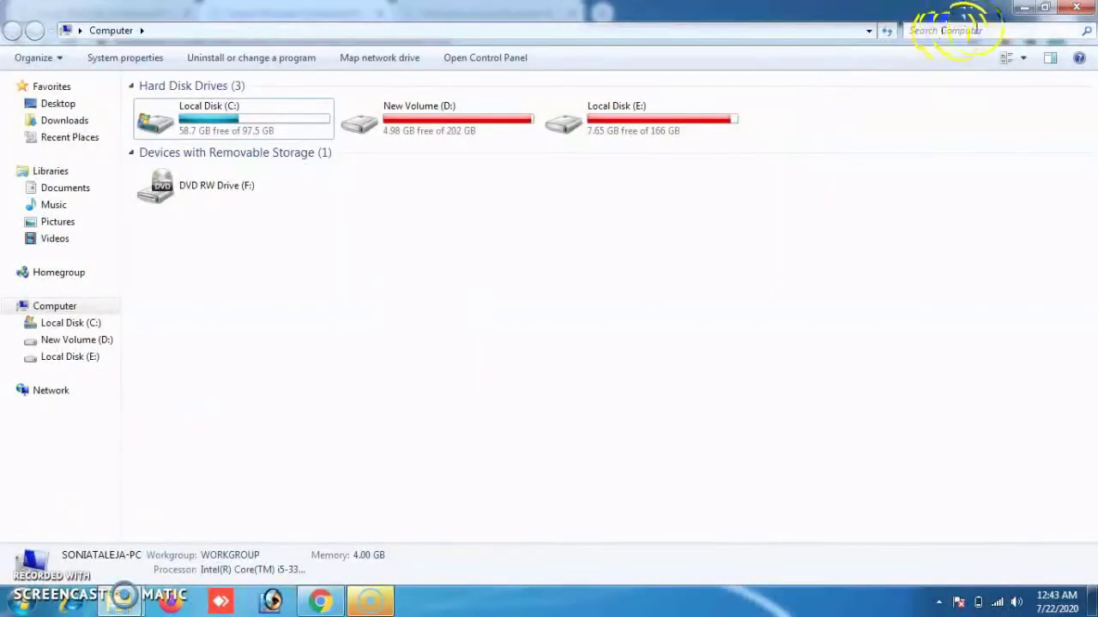
Activate Explorer's Search Computer box and dismiss its recent-searches list.
left_click(980, 24)
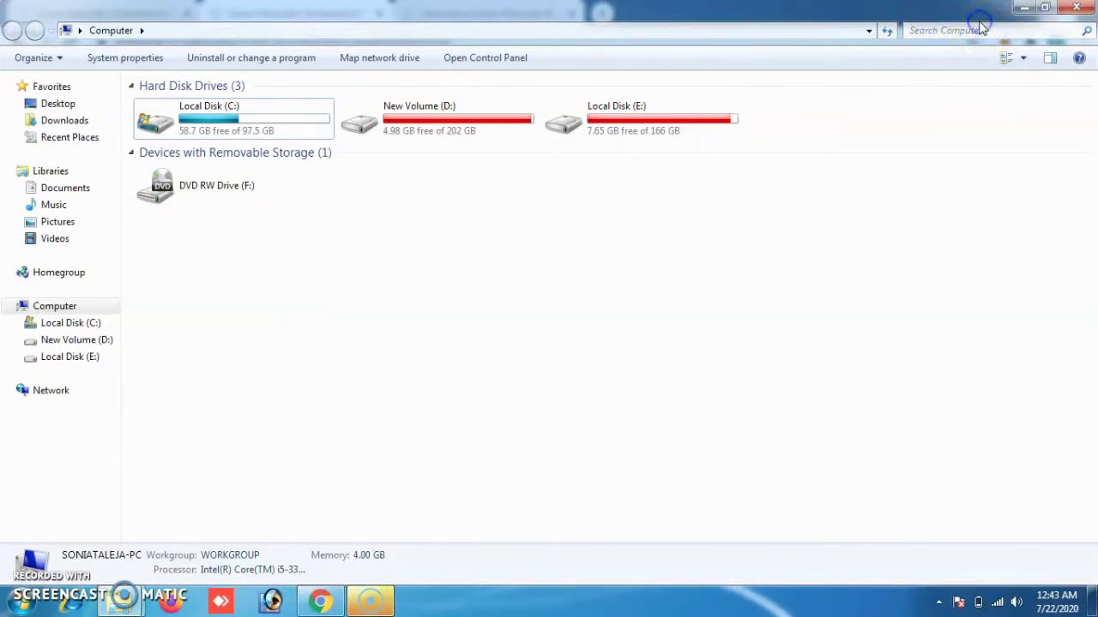
left_click(977, 30)
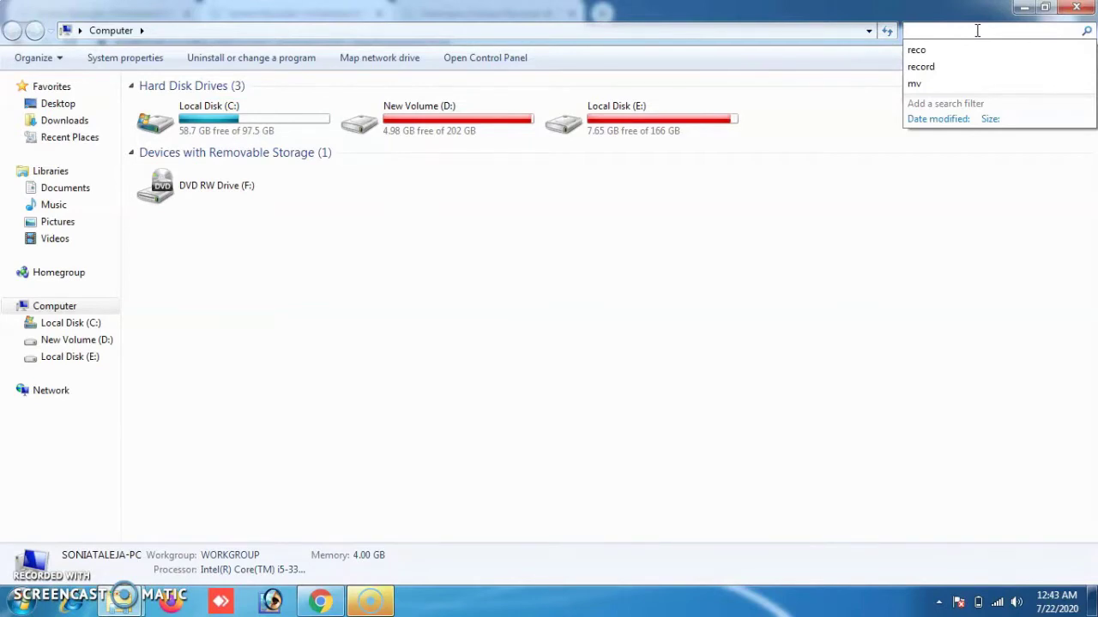
left_click(977, 30)
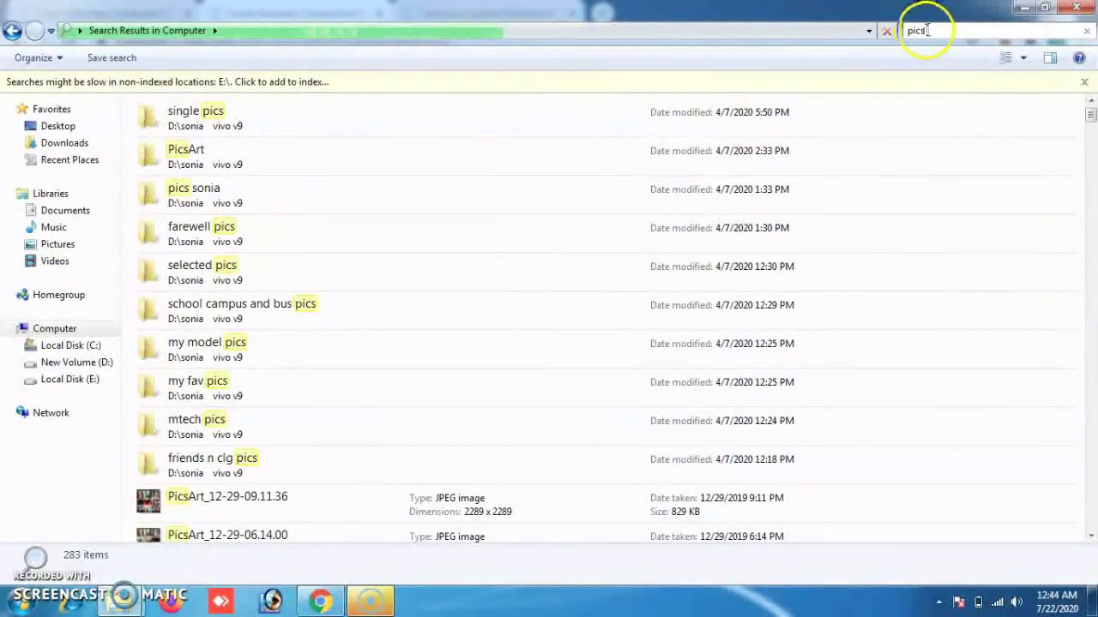
Delete the 'pics' query from the search box to return to the Computer view.
left_click(927, 30)
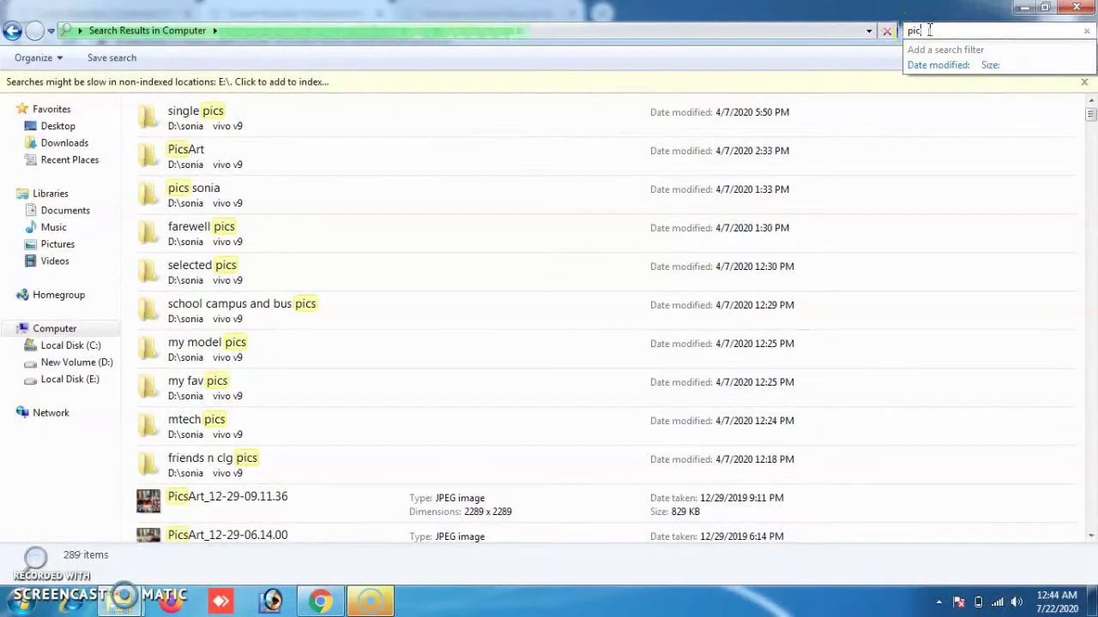
key("BackSpace")
key("BackSpace")
key("BackSpace")
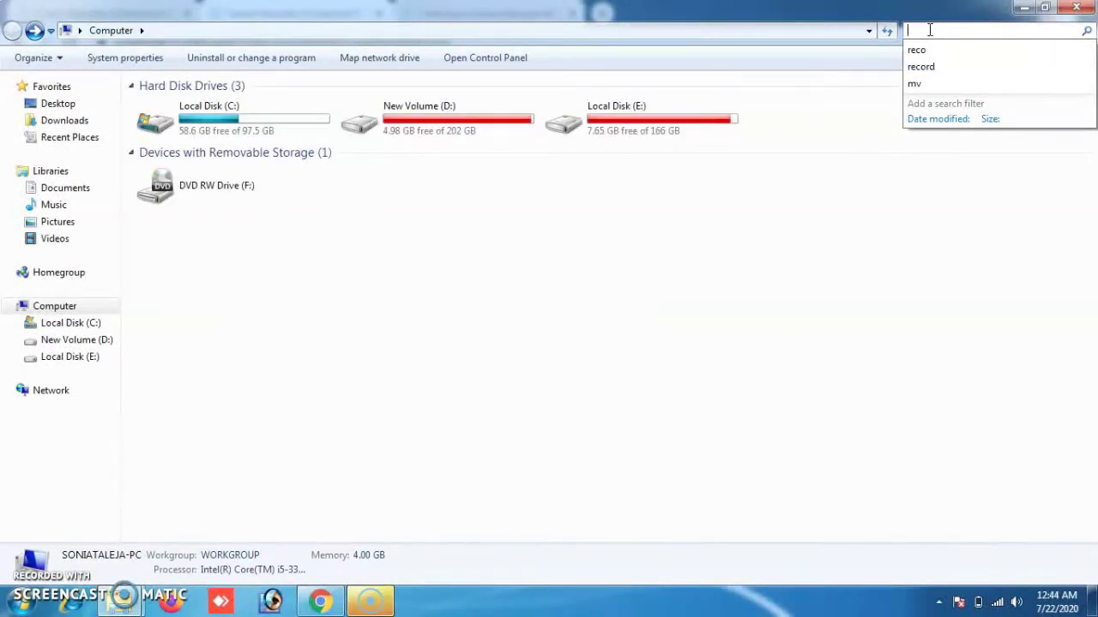
type("k")
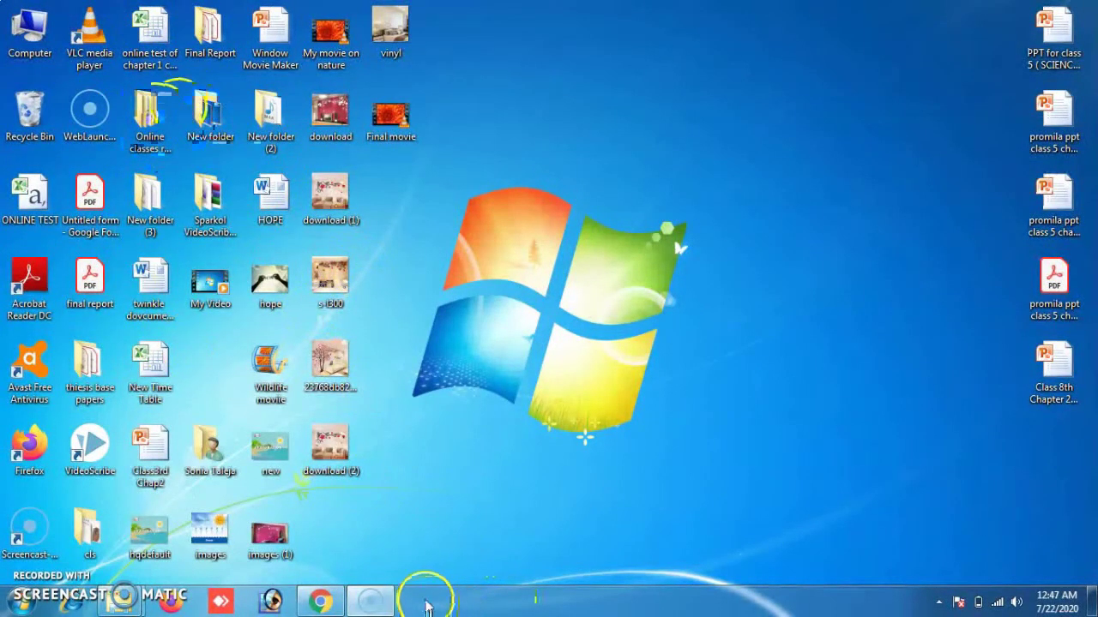
left_click(24, 603)
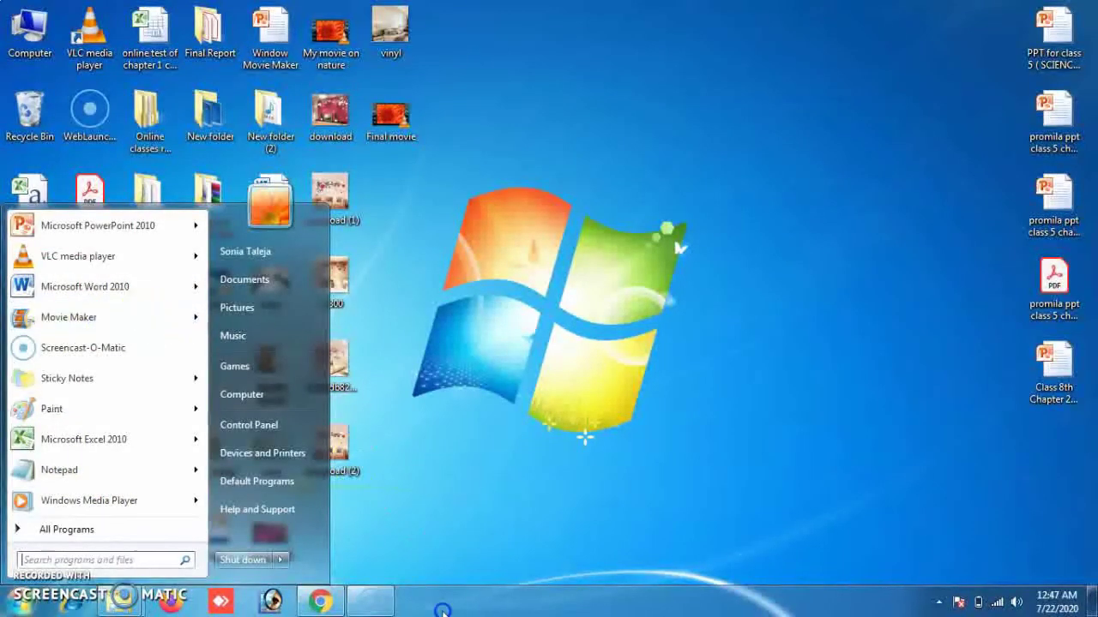
right_click(95, 314)
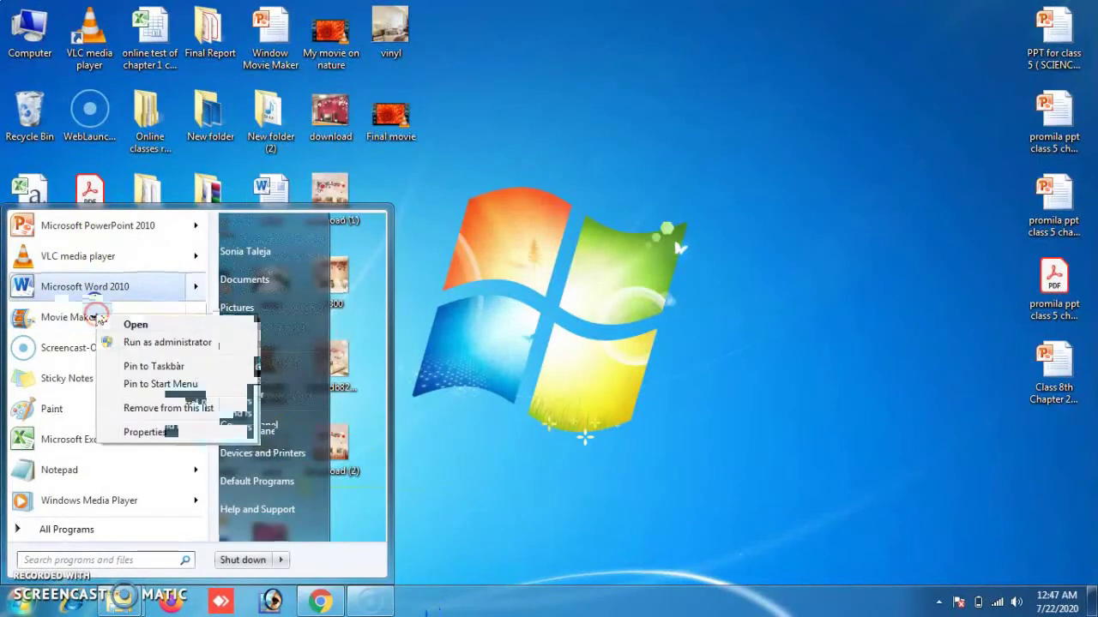
left_click(150, 373)
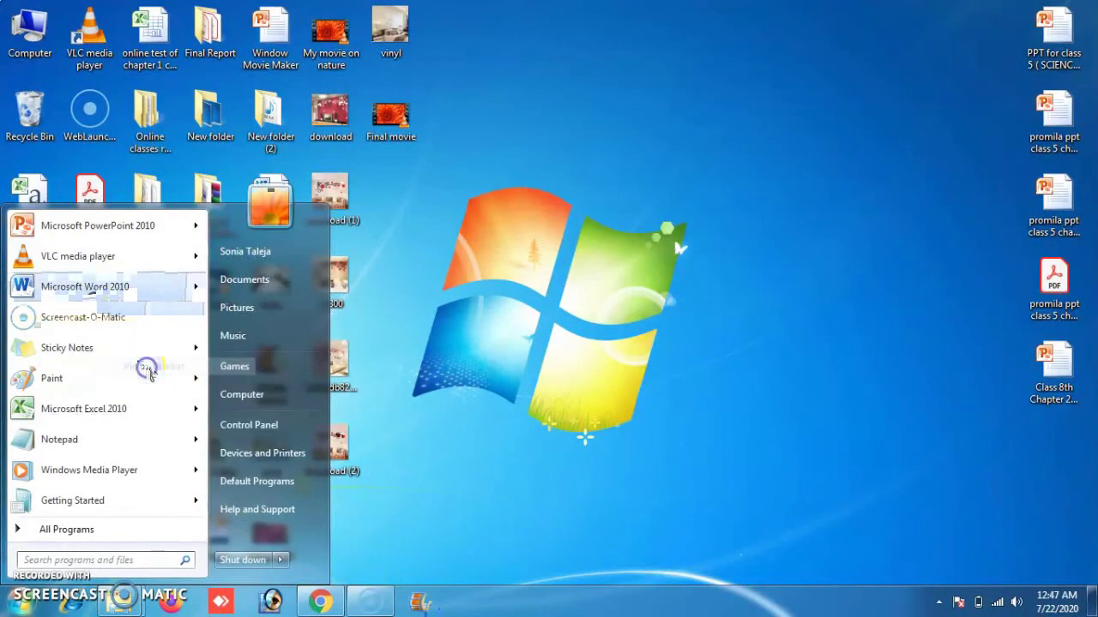
left_click(456, 480)
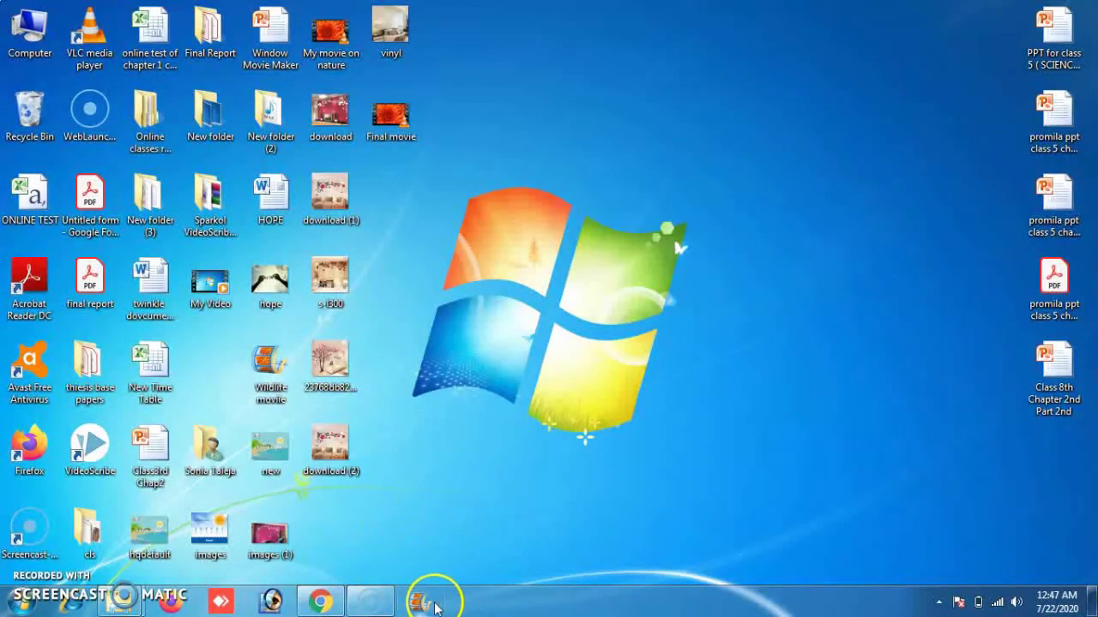
right_click(426, 603)
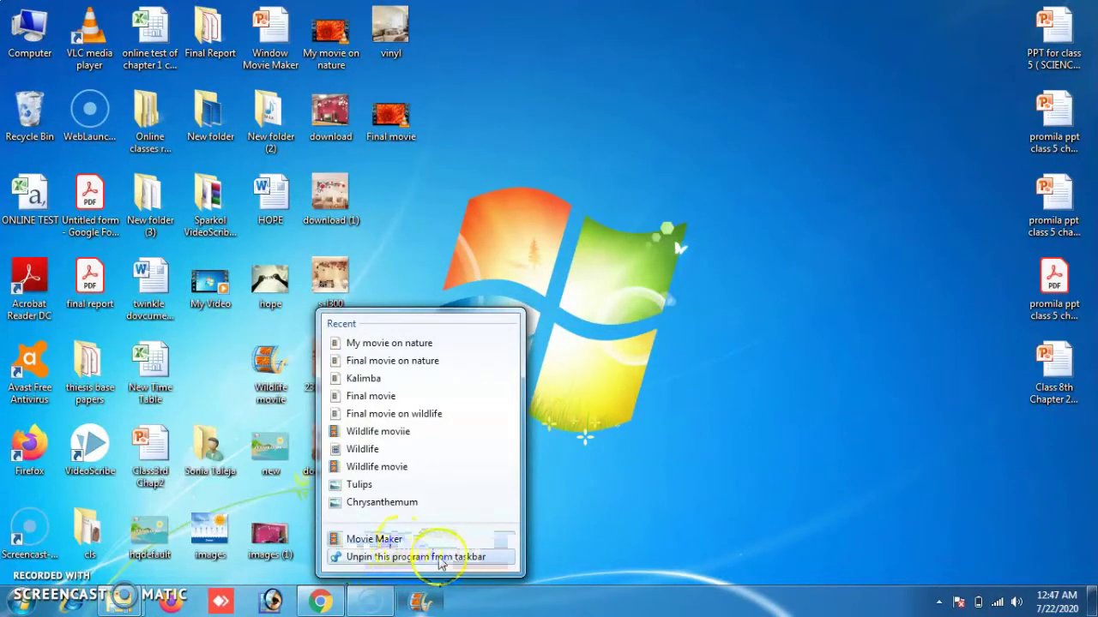
left_click(433, 557)
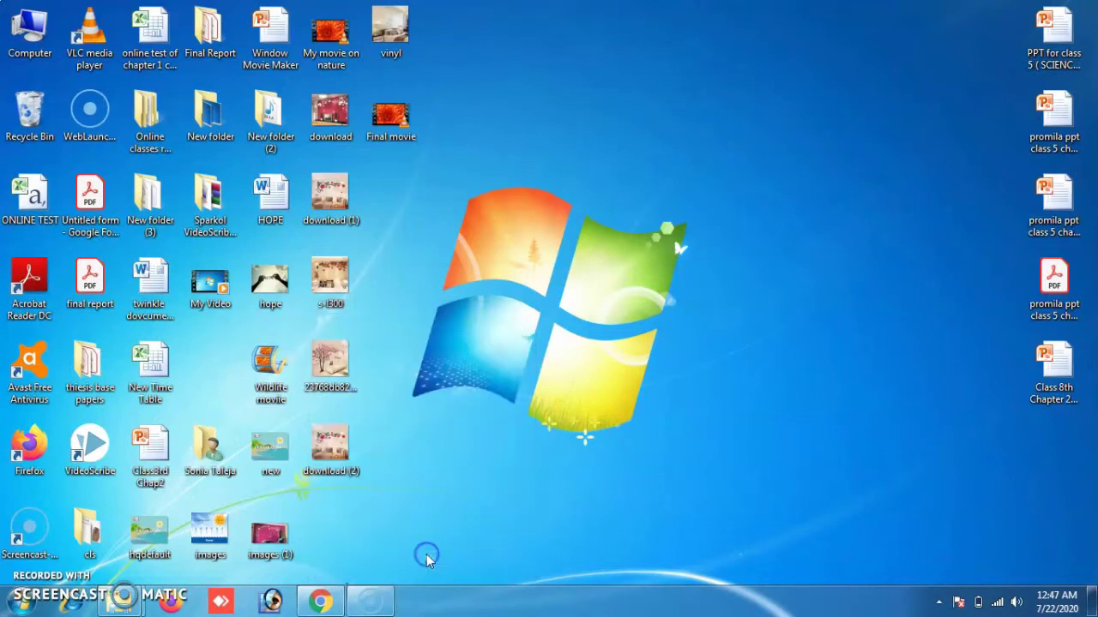
Launch Screencast-O-Matic from its desktop shortcut, then Aero Peek at the desktop via Show Desktop.
left_click(21, 539)
double_click(21, 539)
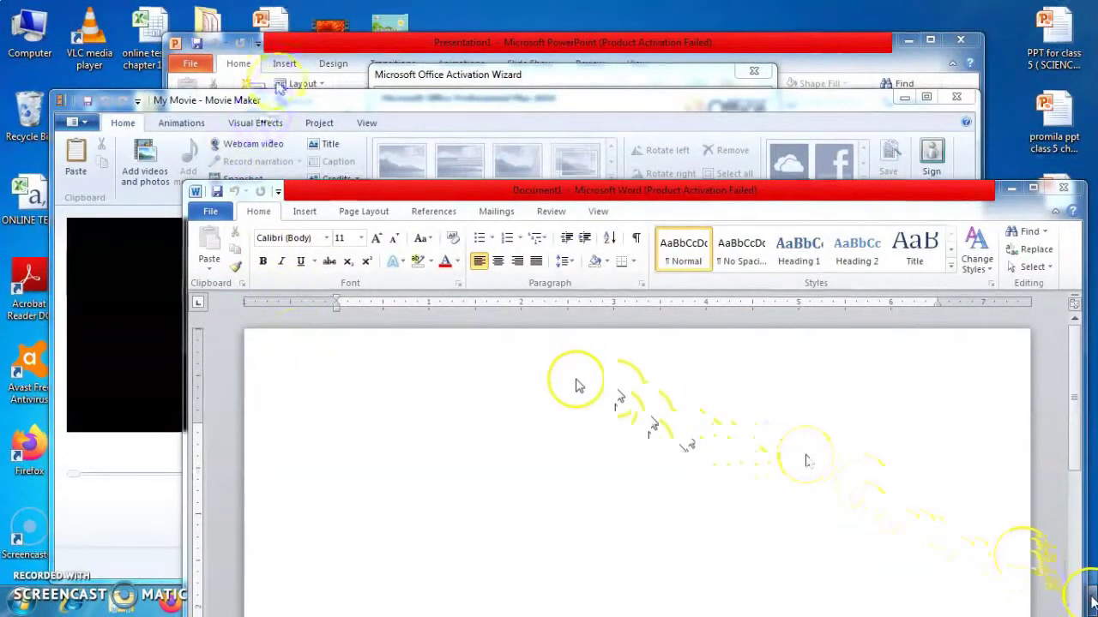
mouse_move(1092, 603)
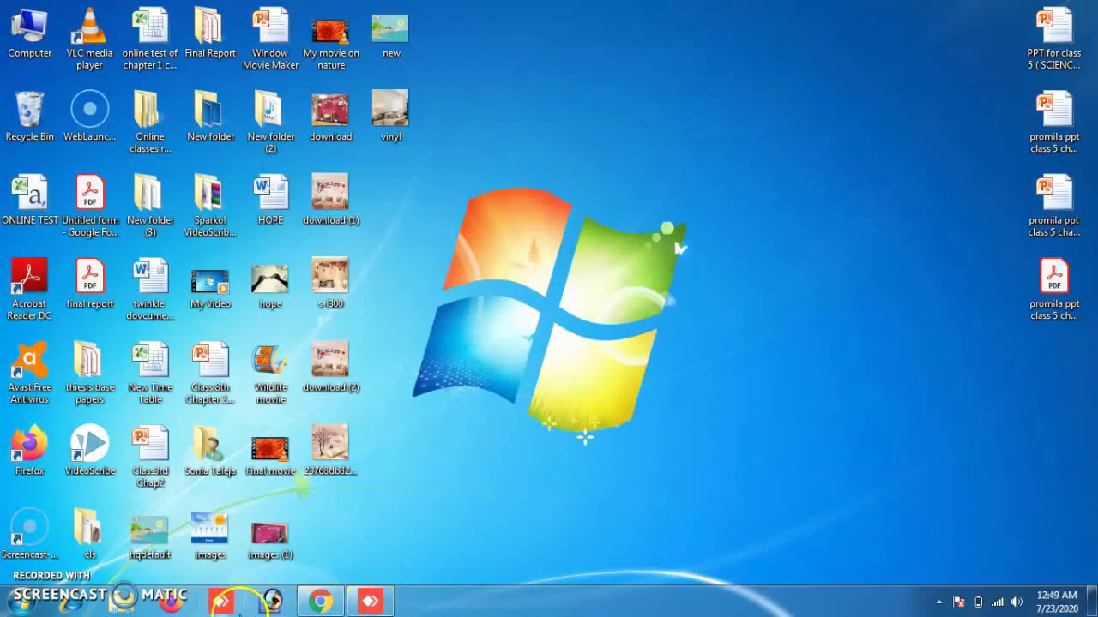
Preview the AnyDesk and Chrome windows from their taskbar icons.
mouse_move(377, 604)
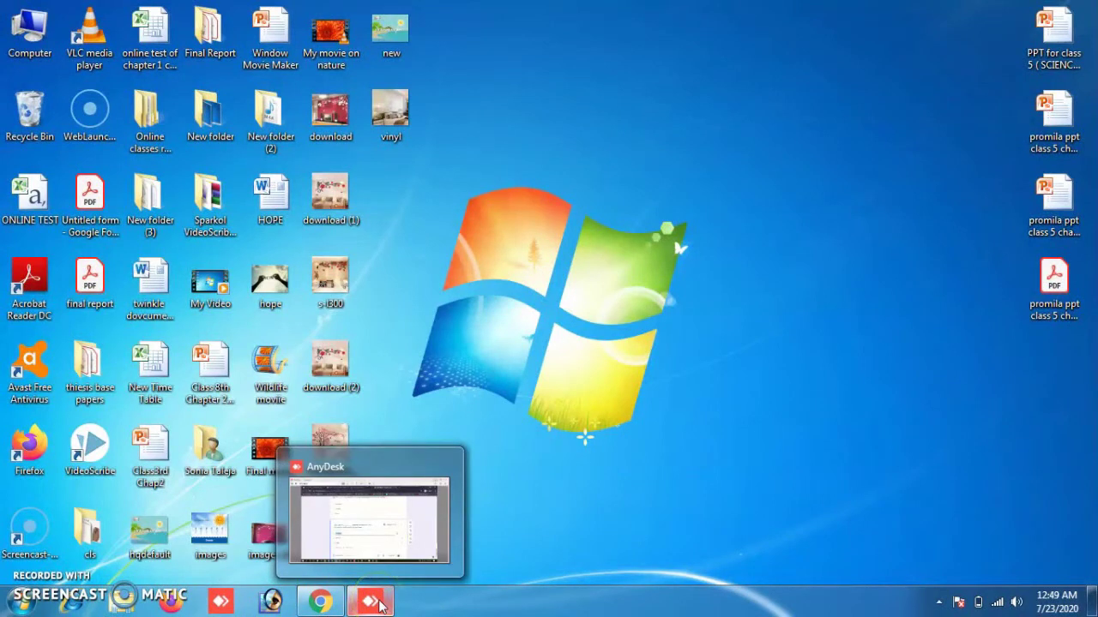
mouse_move(313, 604)
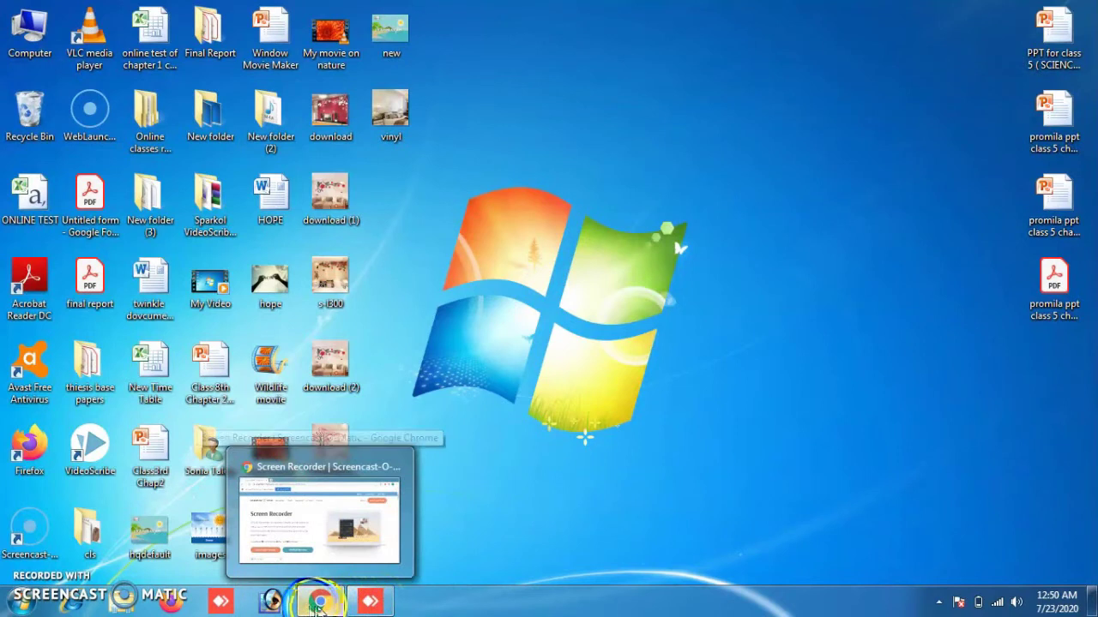
left_click(316, 605)
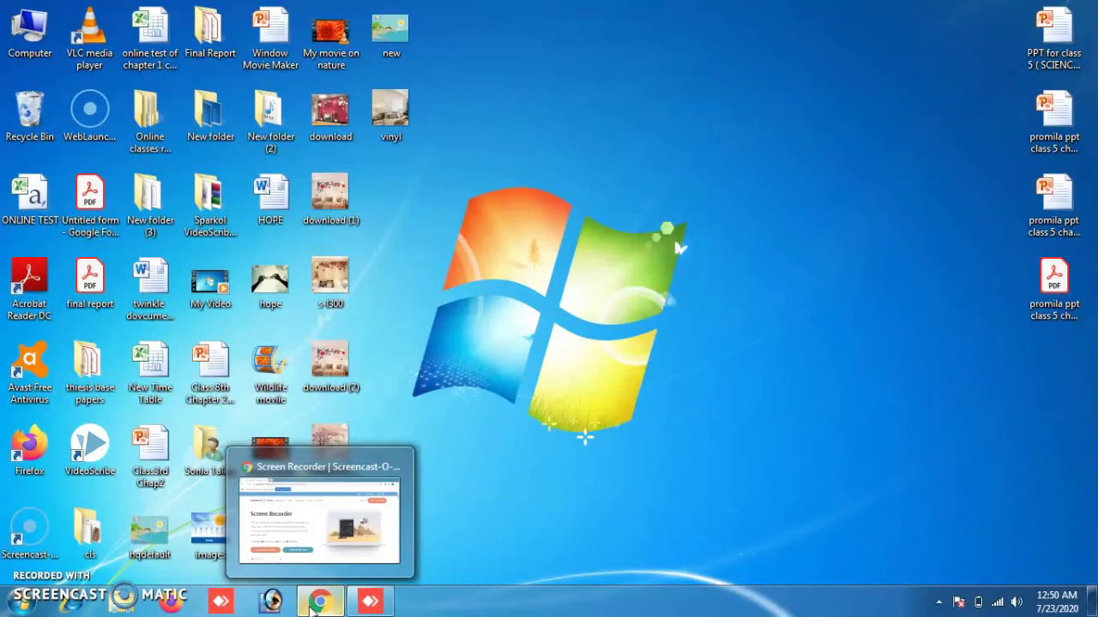
left_click(126, 605)
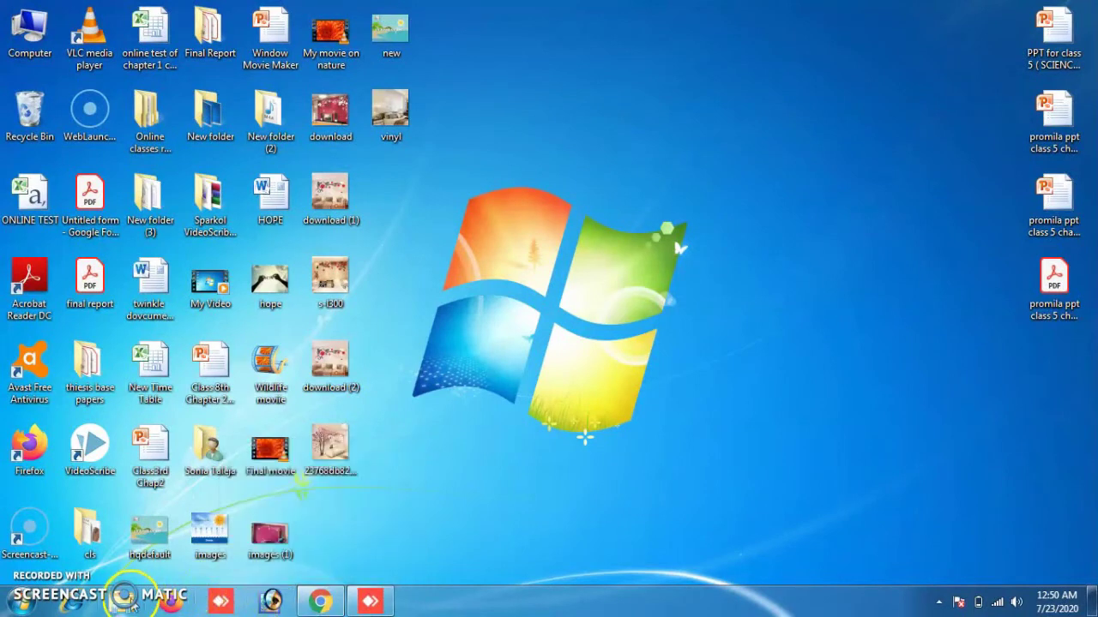
View Internet Explorer's frequent pages jump list, close it, and open the Start menu.
right_click(126, 604)
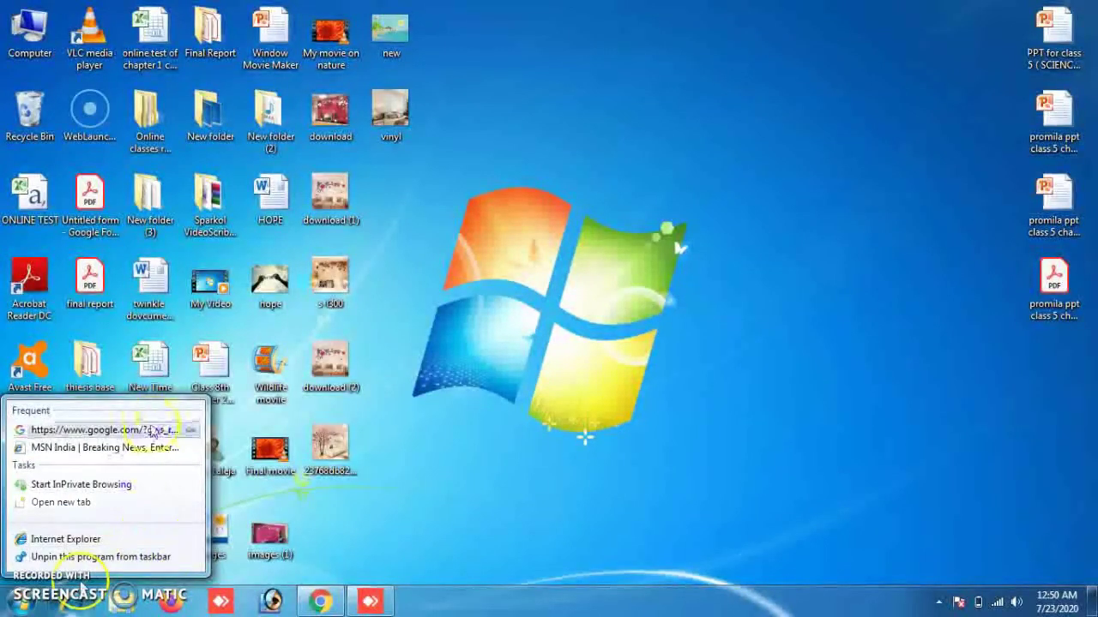
left_click(22, 607)
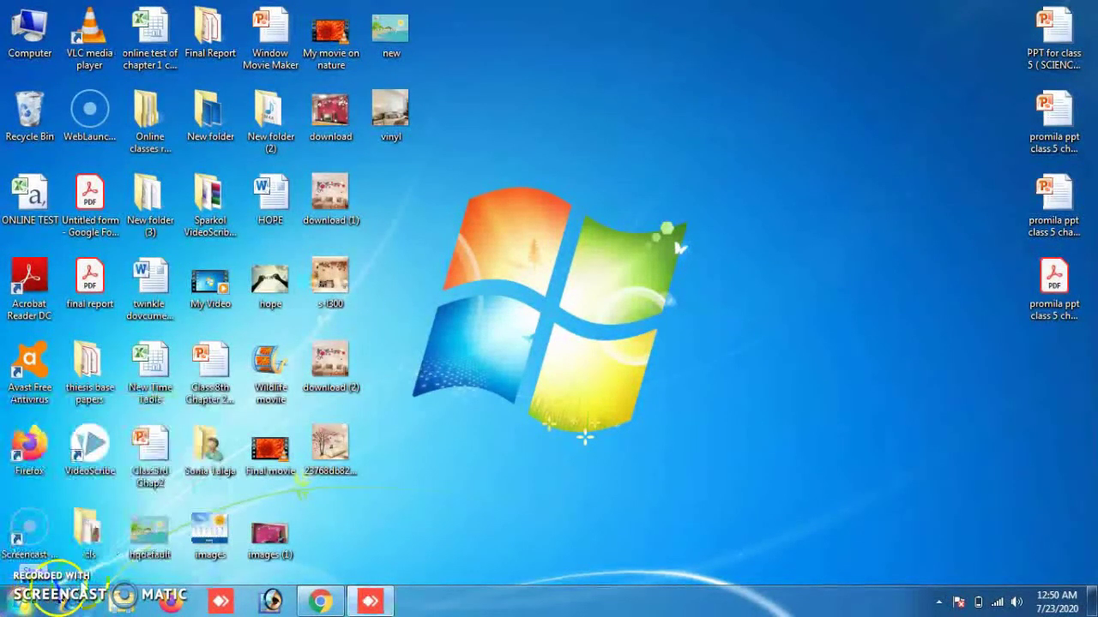
left_click(22, 607)
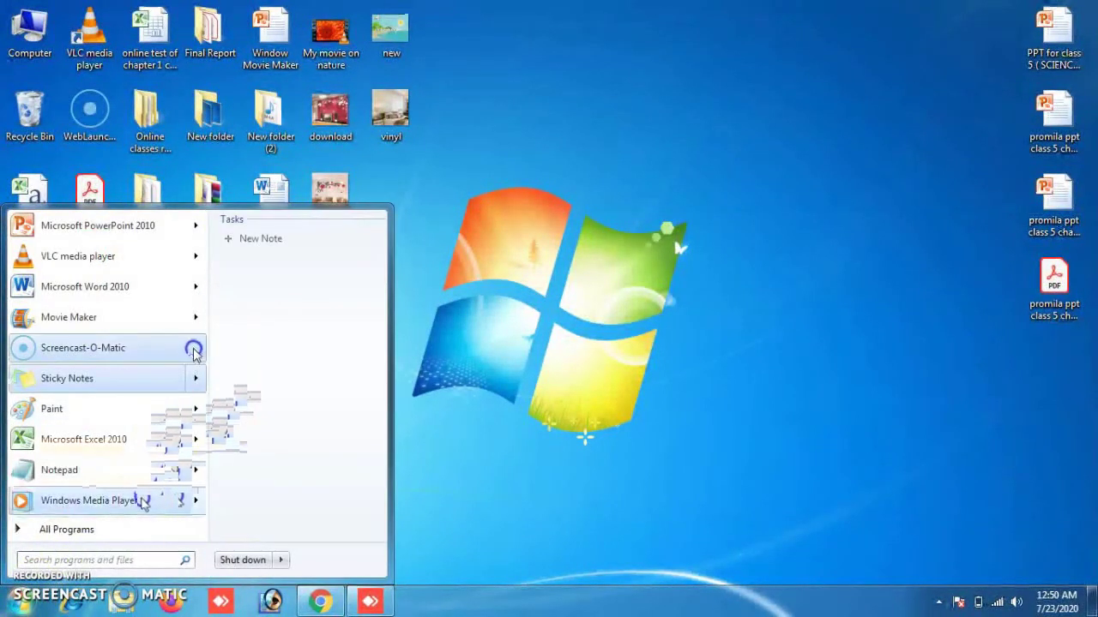
Show the Sticky Notes tasks jump list, including New Note, in the Start menu.
mouse_move(197, 317)
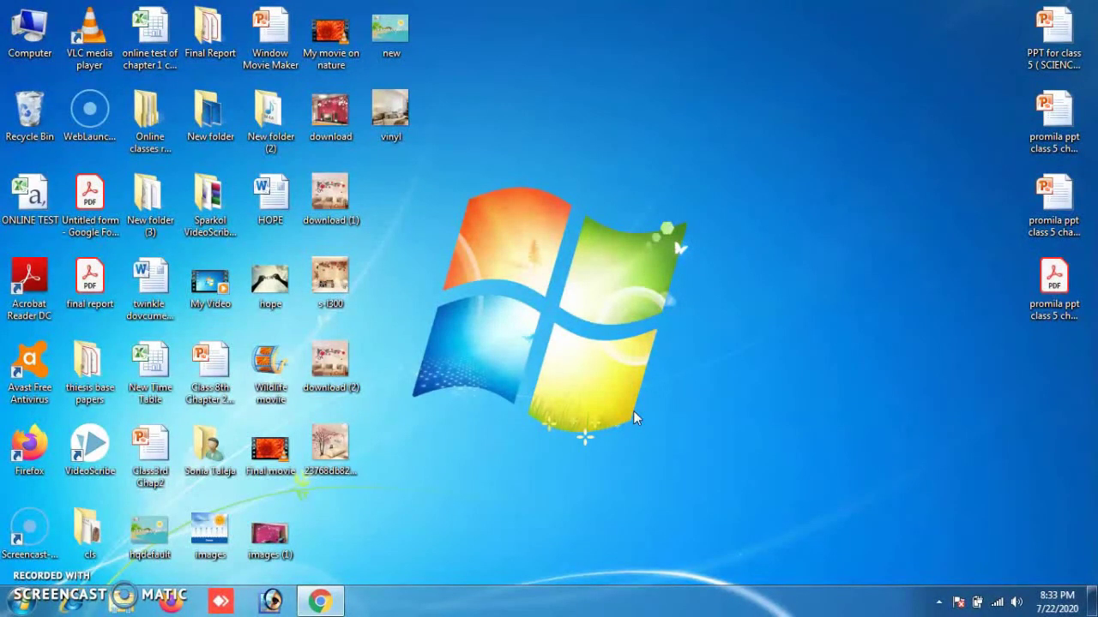
Launch Windows Media Center from All Programs and continue past its welcome screen.
left_click(32, 602)
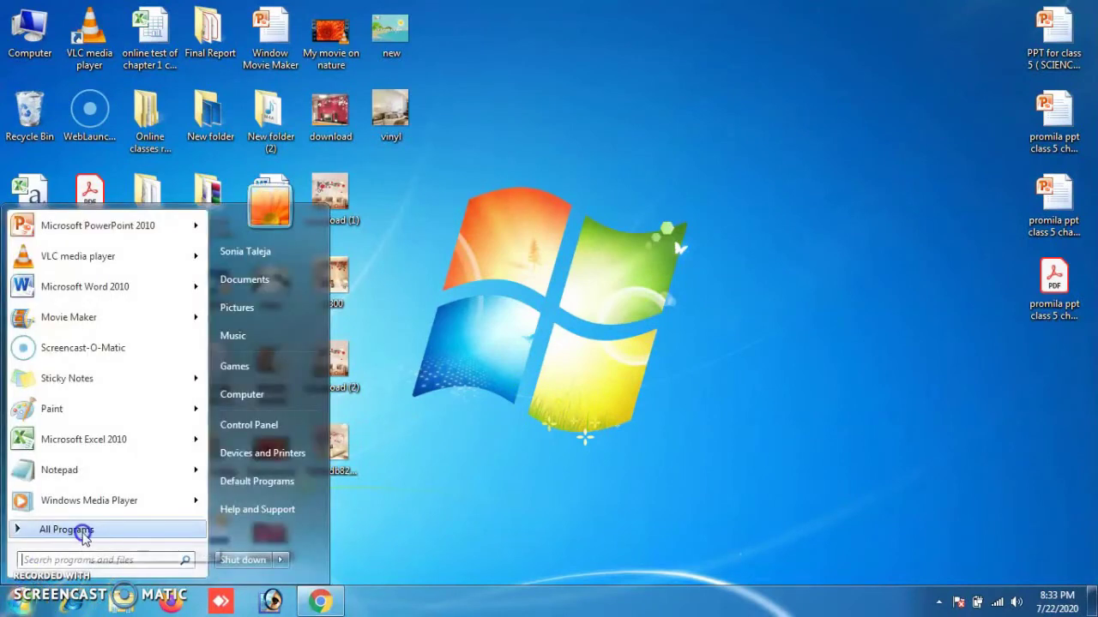
left_click(66, 530)
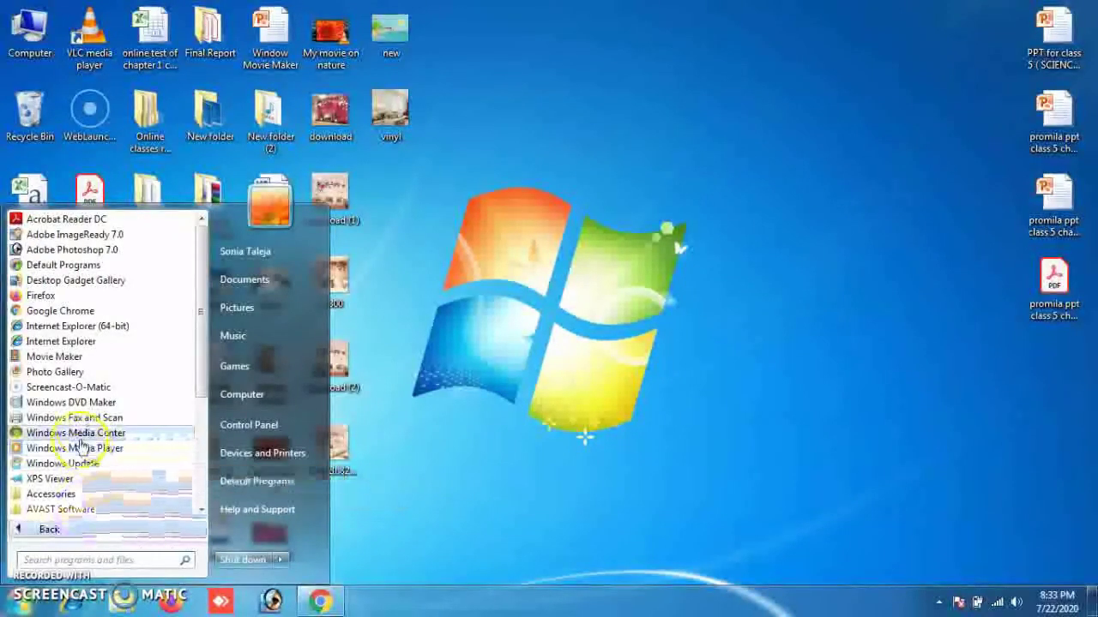
key("Escape")
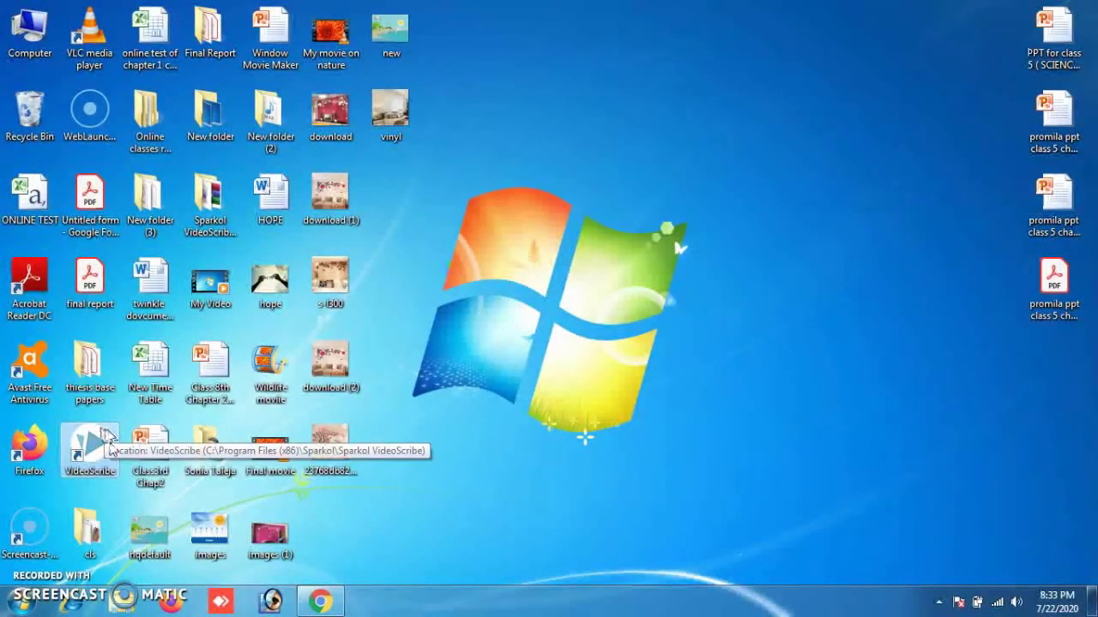
left_click(96, 556)
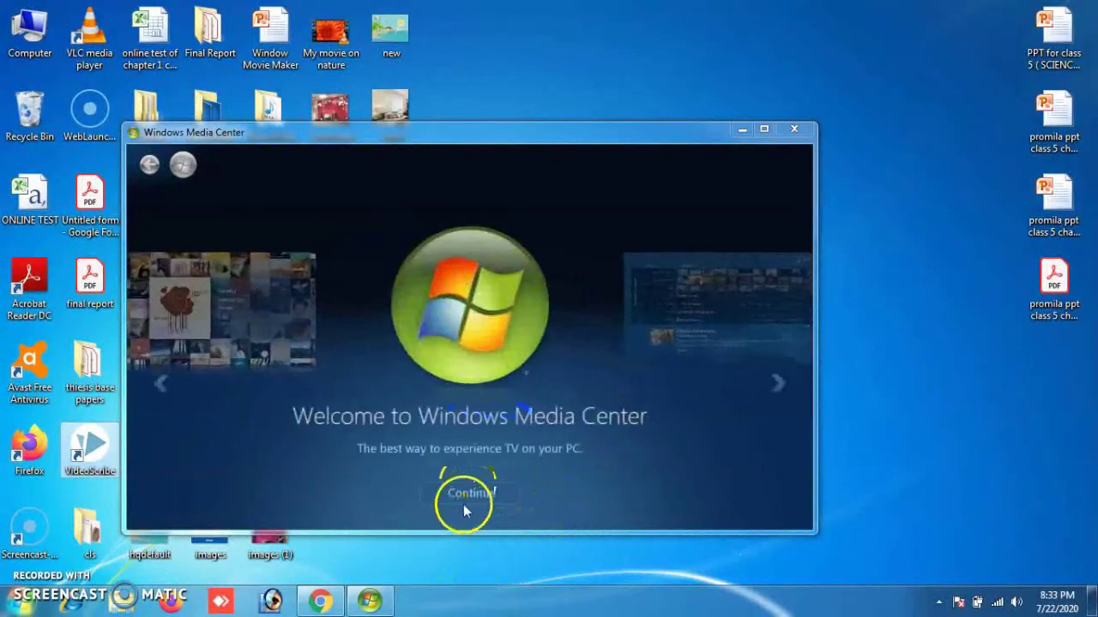
left_click(465, 494)
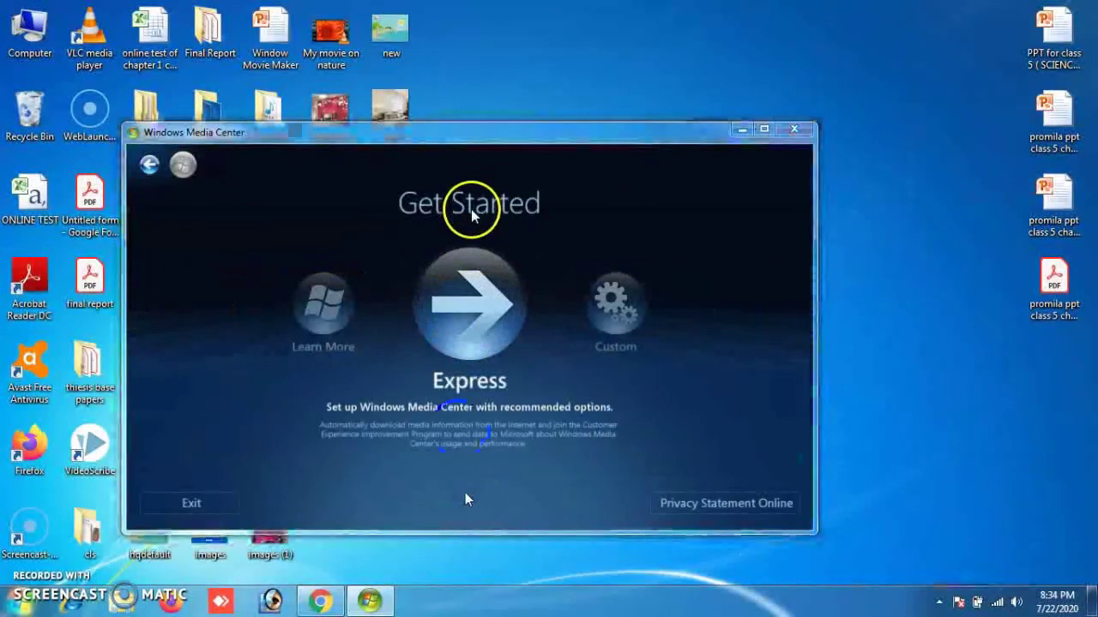